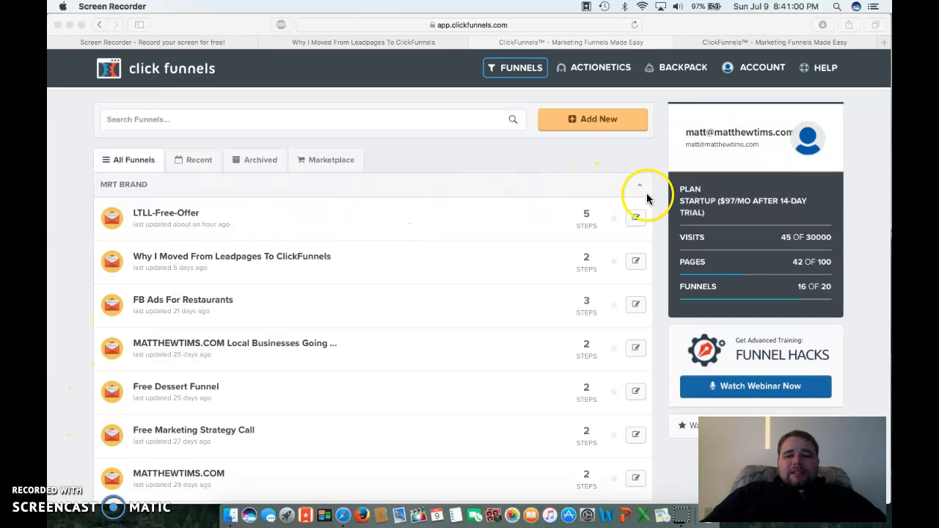
# - Look over the list of funnels and switch to the browser tab holding the Free Dessert Funnel
pyautogui.scroll(-3, 647, 209)
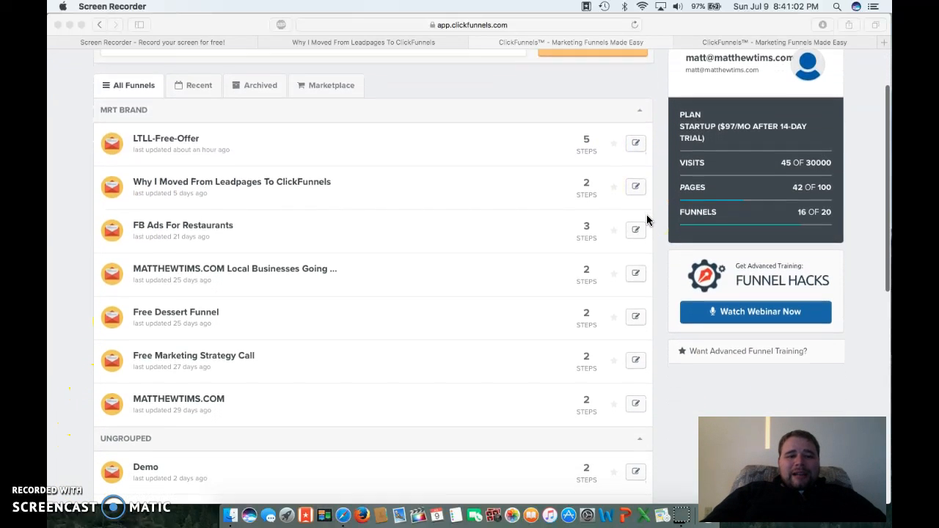
pyautogui.scroll(1, 650, 210)
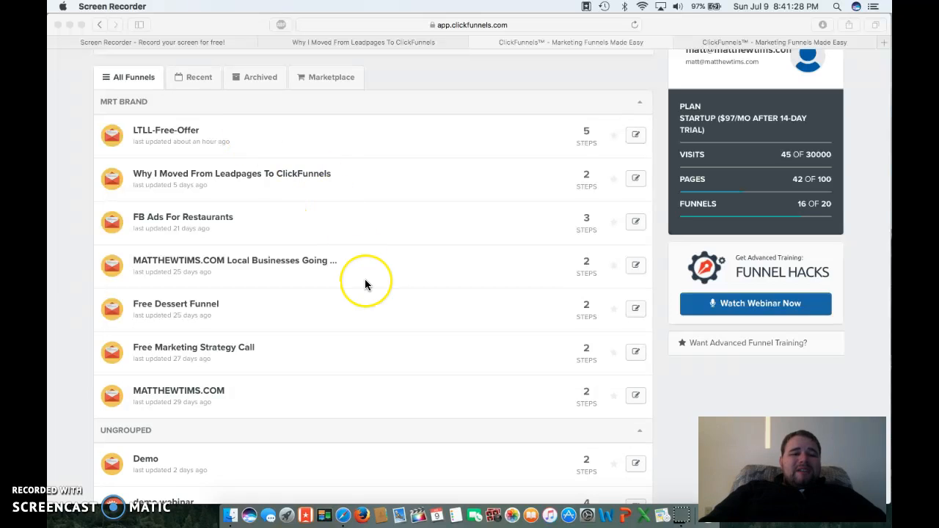
pyautogui.scroll(-5, 365, 281)
pyautogui.scroll(1, 364, 284)
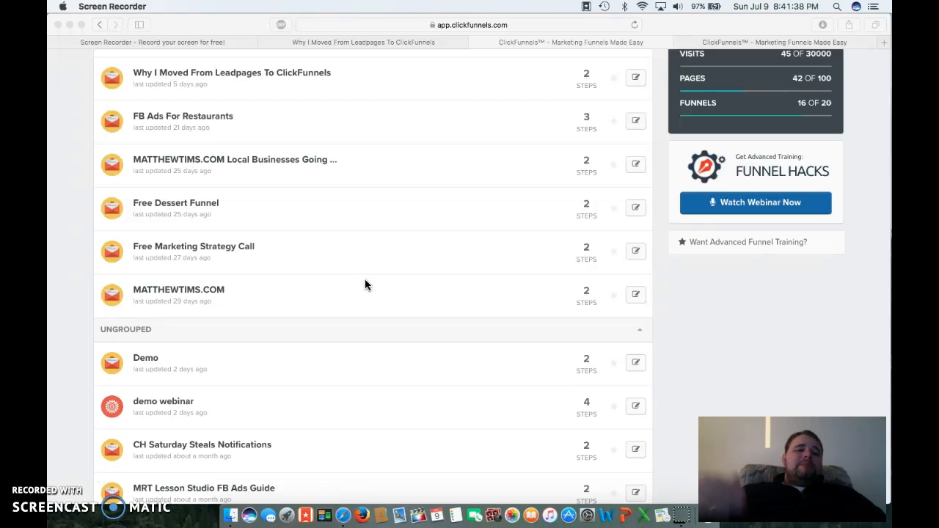
pyautogui.click(658, 27)
pyautogui.scroll(3, 635, 132)
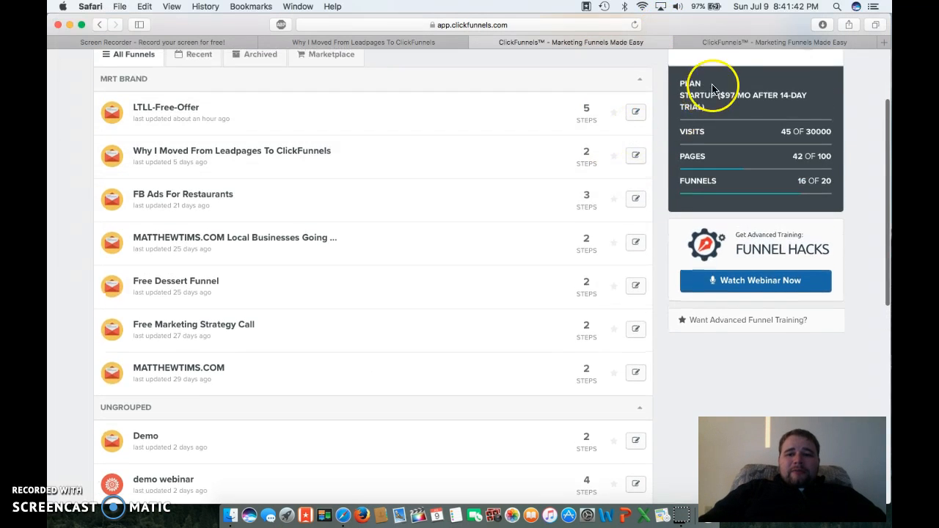
pyautogui.click(733, 42)
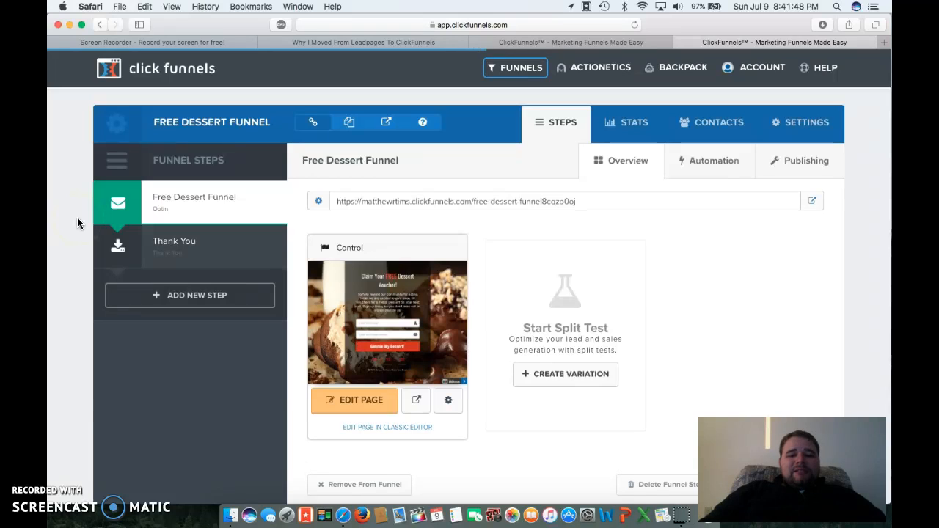
# - View the overviews of the Free Dessert Funnel optin step and the Thank You step
pyautogui.scroll(-1, 78, 224)
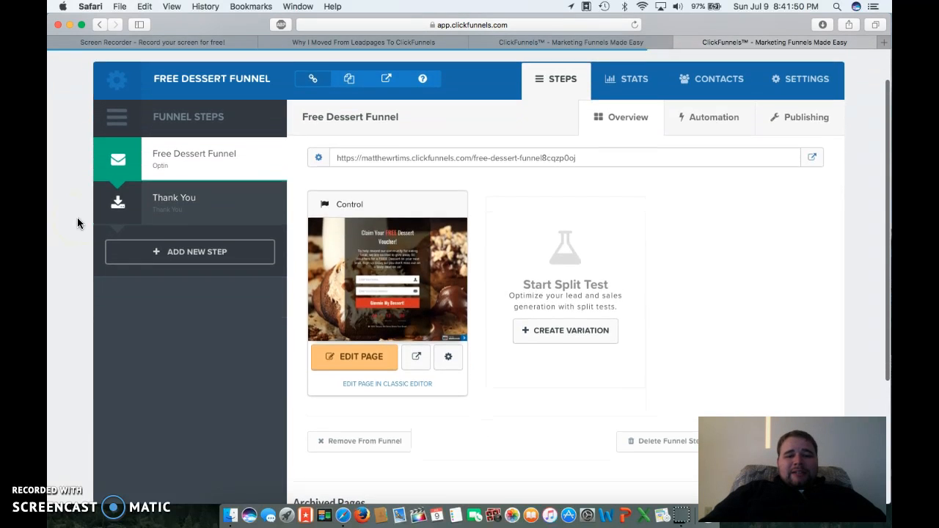
pyautogui.scroll(1, 78, 224)
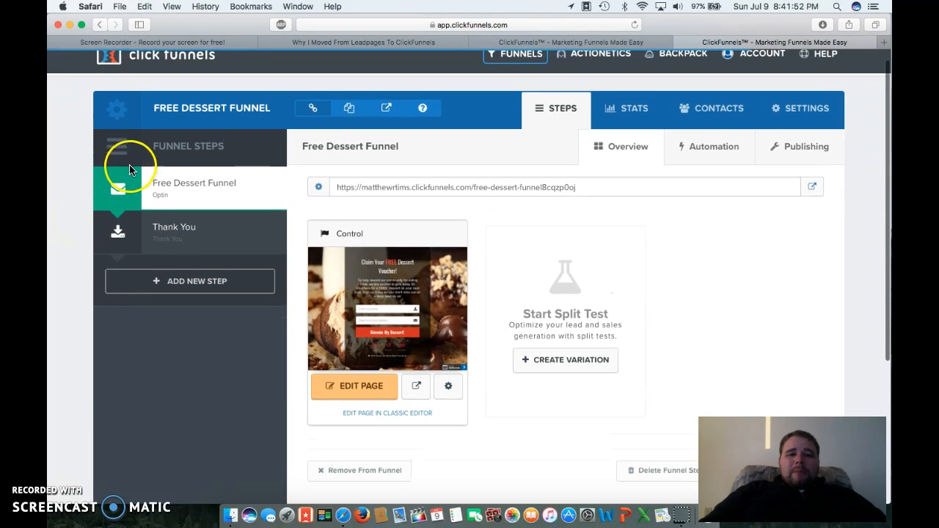
pyautogui.scroll(-1, 178, 165)
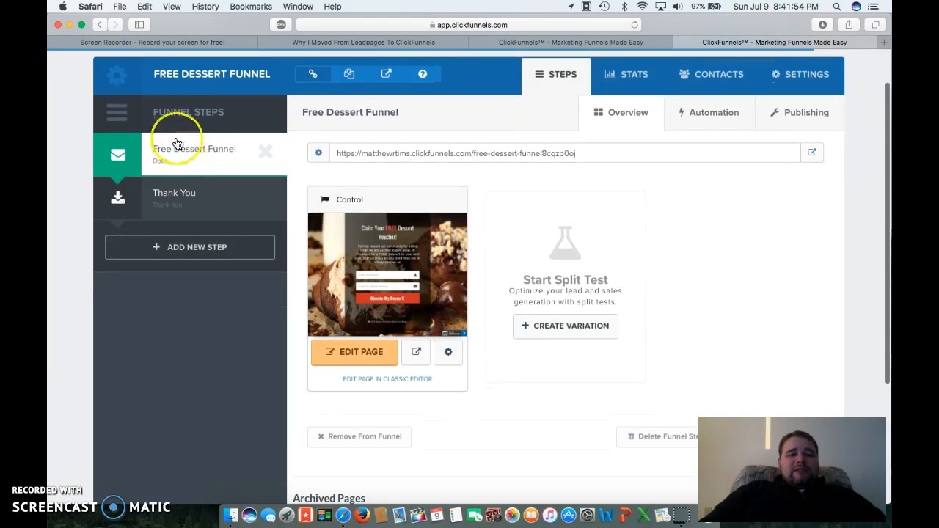
pyautogui.click(184, 156)
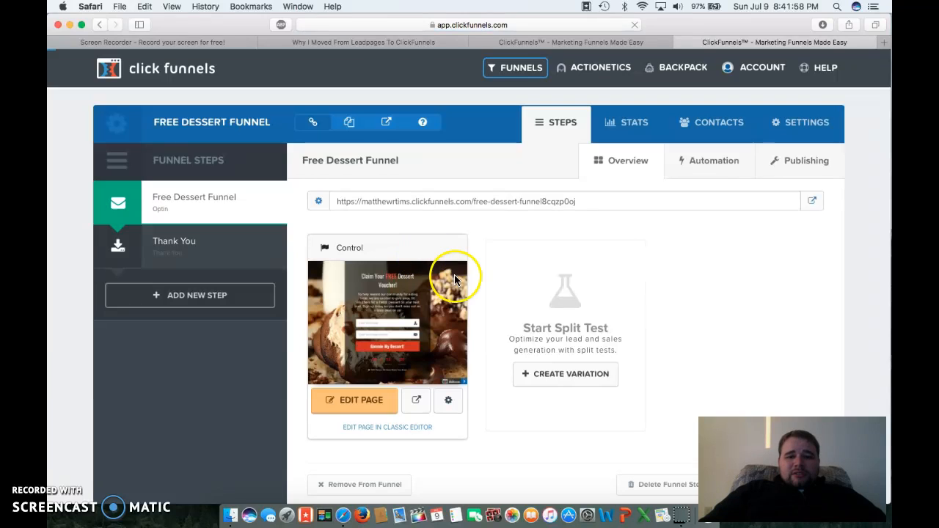
pyautogui.scroll(-2, 455, 293)
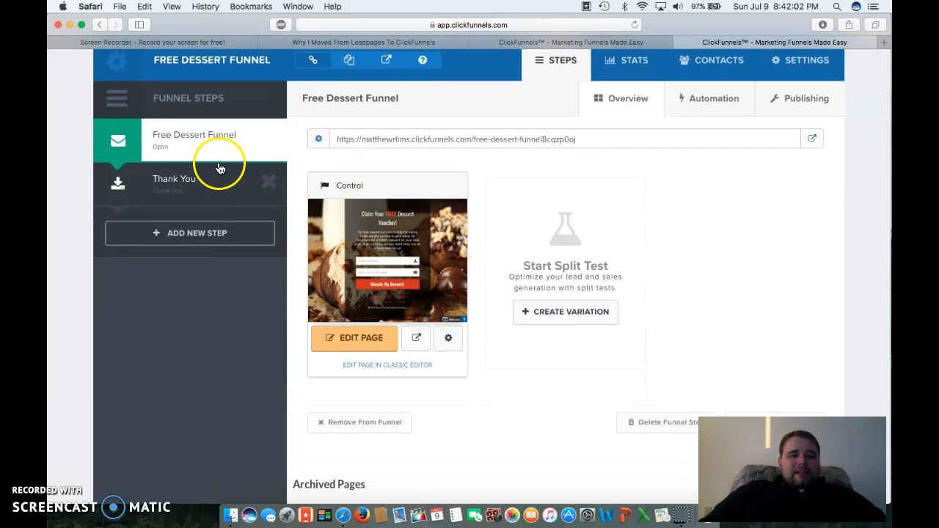
pyautogui.click(167, 183)
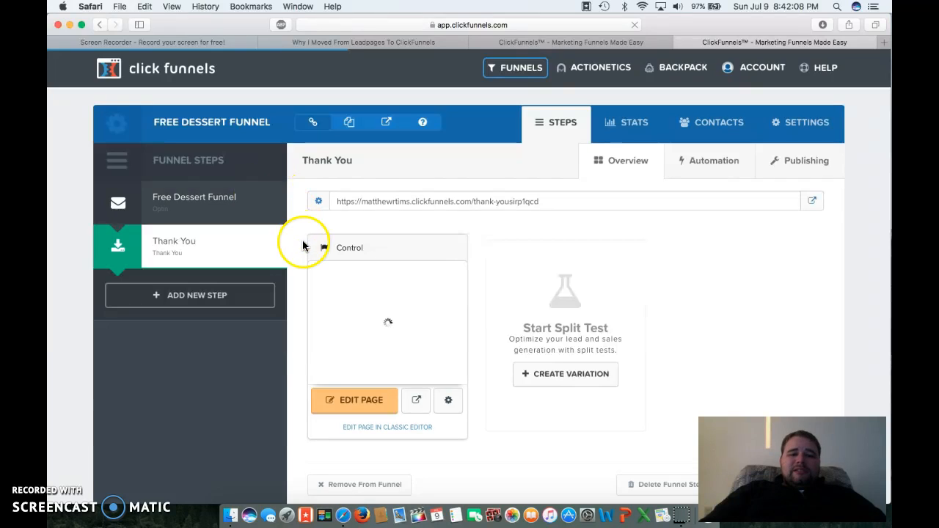
pyautogui.scroll(-2, 304, 245)
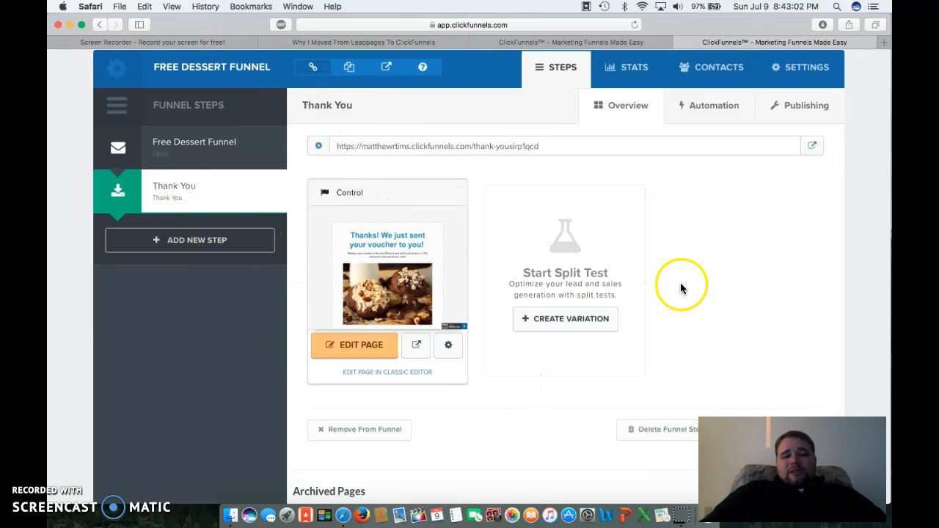
# - Return to the Free Dessert Funnel optin step and open its control page for editing
pyautogui.click(181, 148)
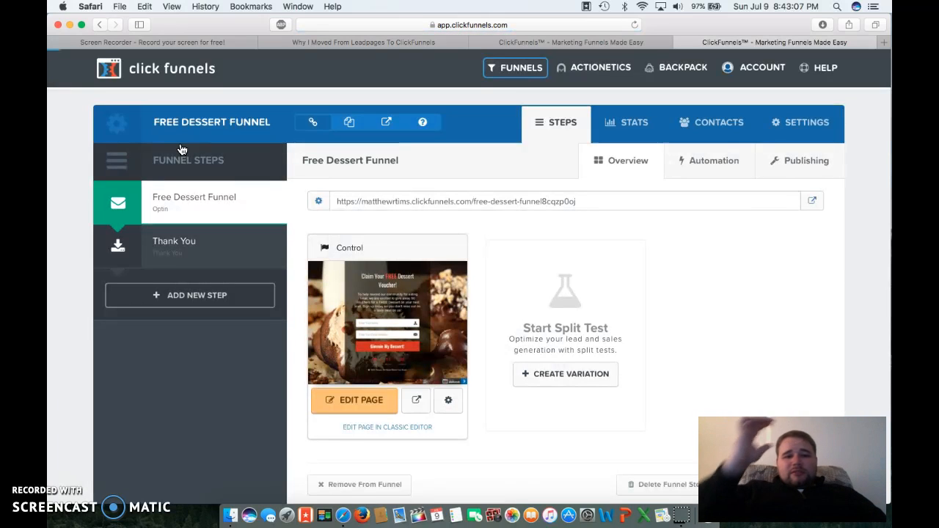
pyautogui.click(365, 403)
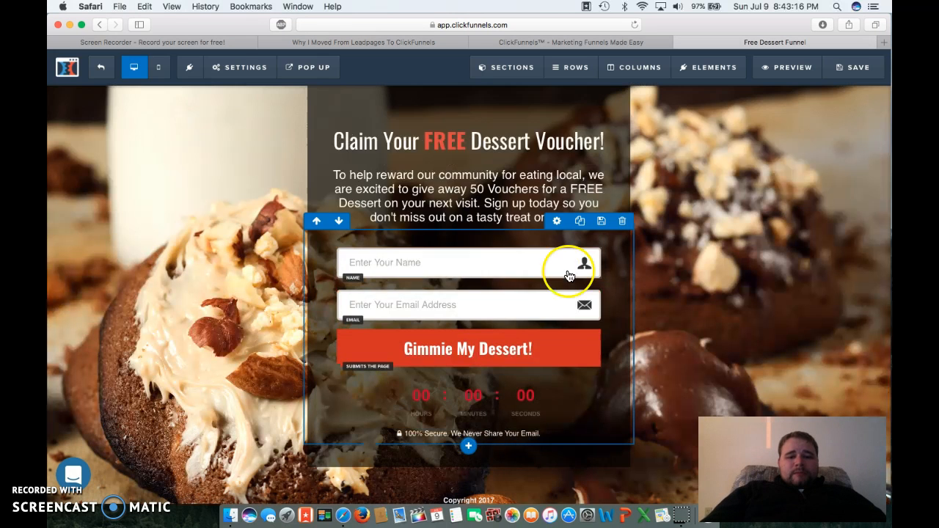
pyautogui.scroll(-1, 650, 284)
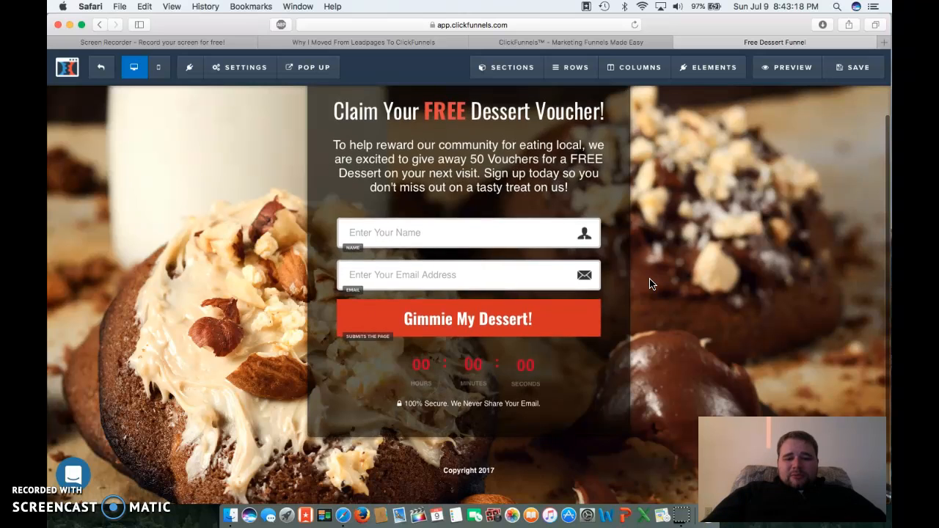
pyautogui.scroll(1, 649, 284)
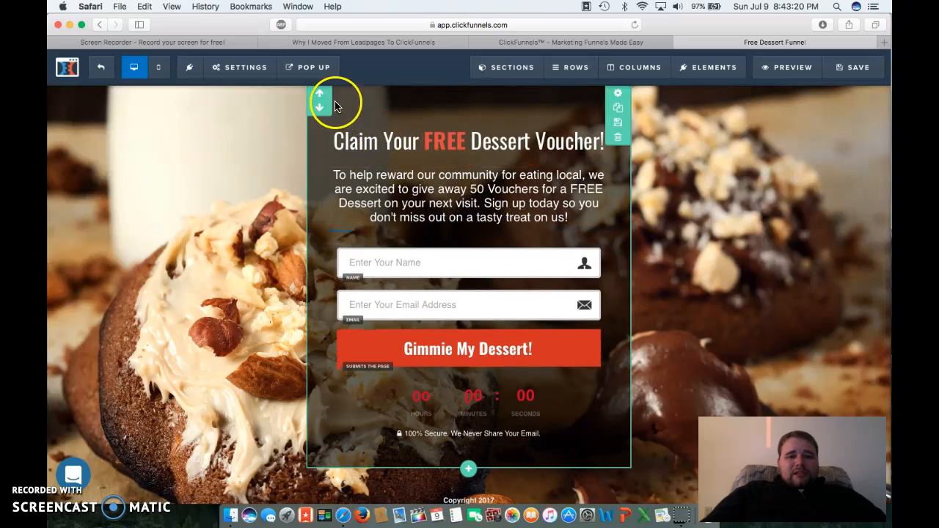
# - Examine the elements available to add, from text, media and form types to countdowns, content blocks and misc elements, and return to the page
pyautogui.moveTo(240, 73)
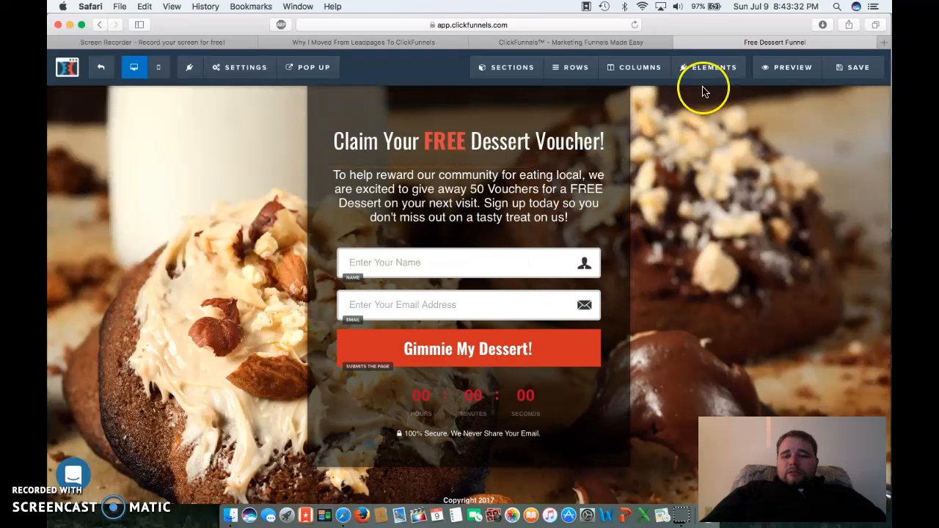
pyautogui.moveTo(727, 70)
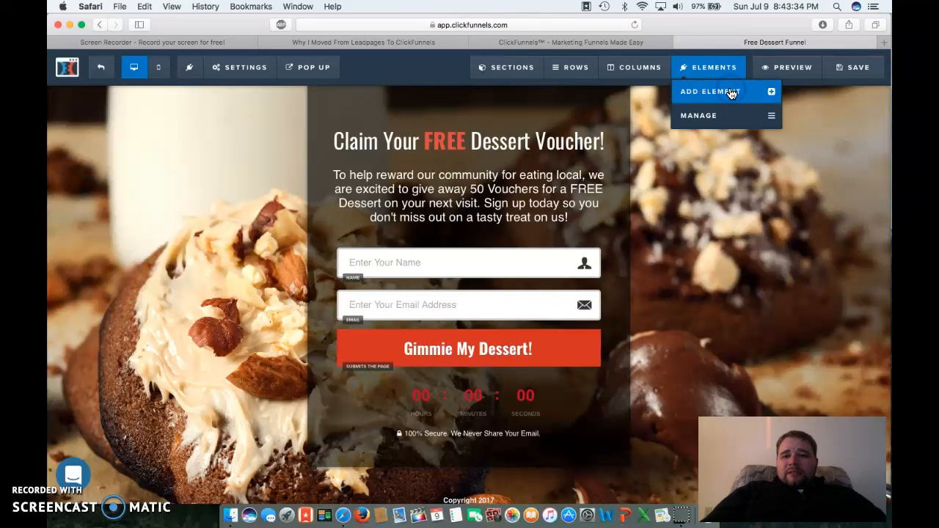
pyautogui.click(731, 93)
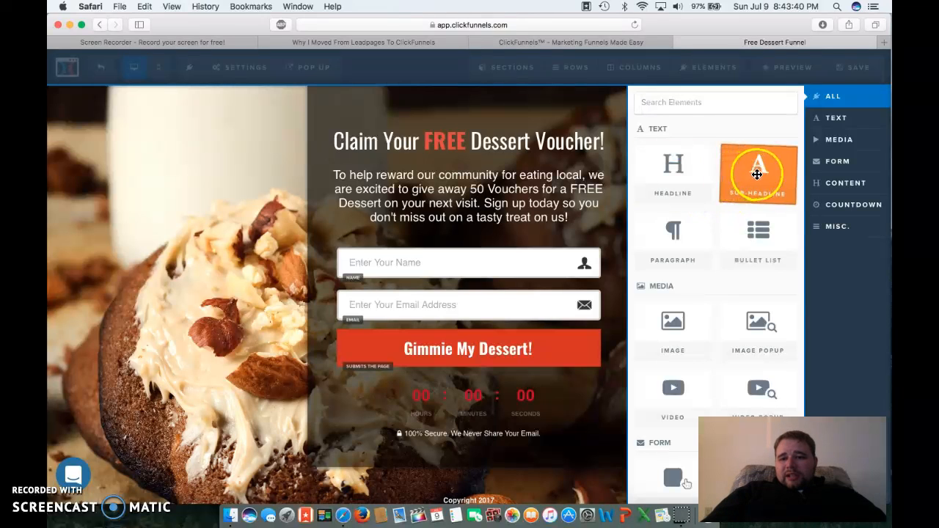
pyautogui.scroll(-4, 717, 273)
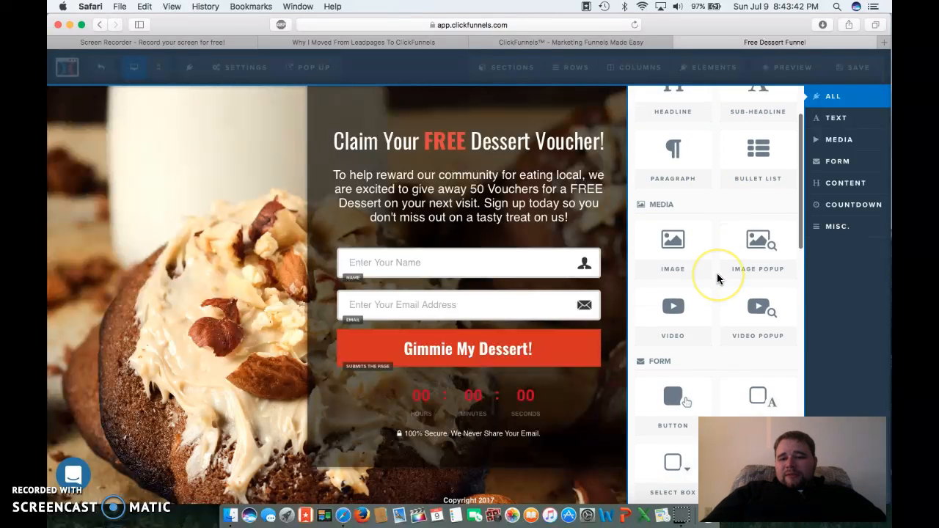
pyautogui.scroll(-5, 718, 277)
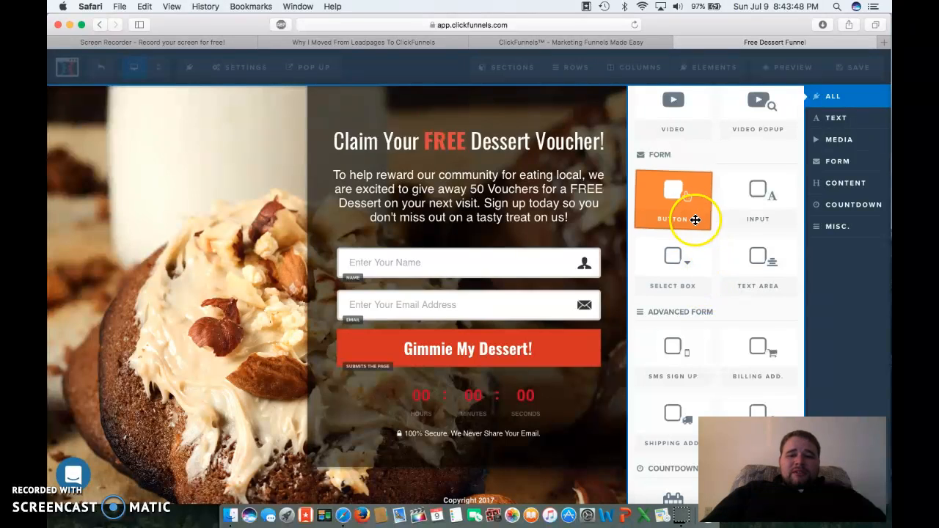
pyautogui.scroll(-2, 758, 302)
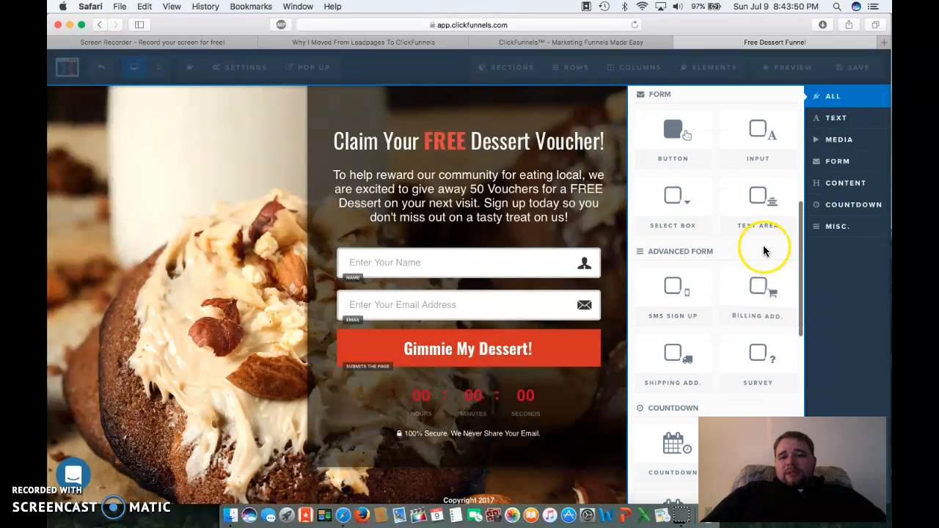
pyautogui.scroll(-4, 751, 234)
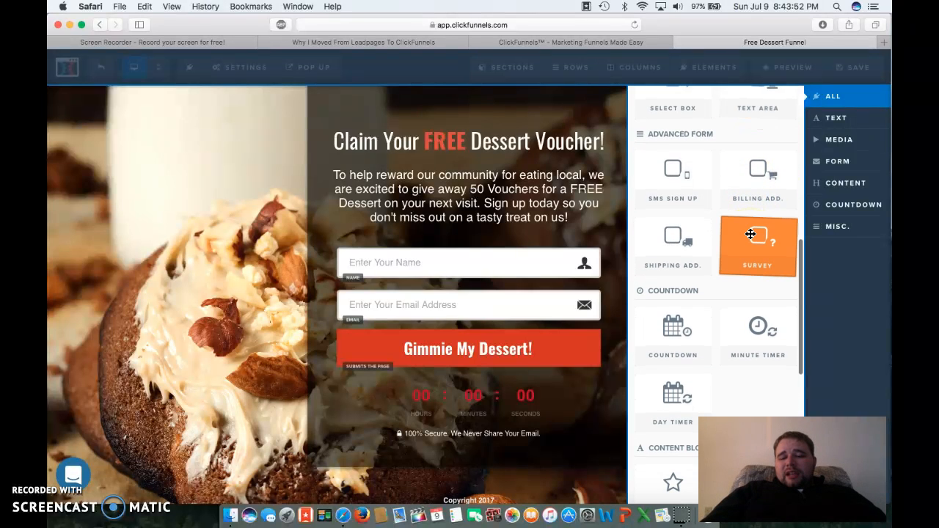
pyautogui.scroll(4, 760, 257)
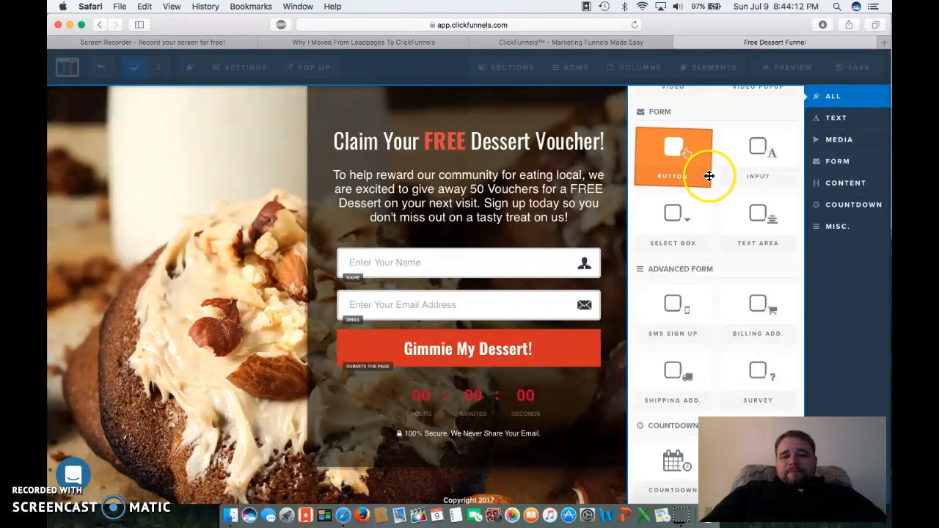
pyautogui.scroll(-1, 712, 213)
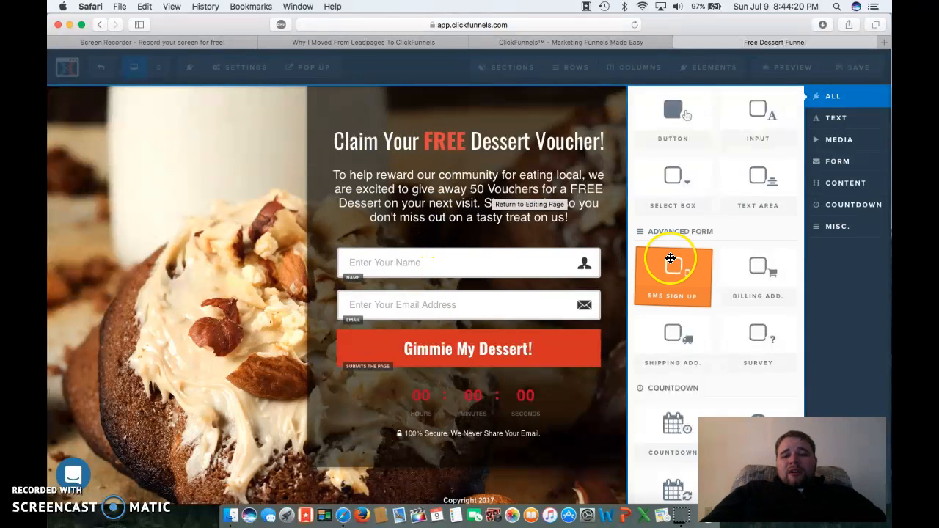
pyautogui.scroll(-3, 741, 279)
pyautogui.scroll(-1, 743, 280)
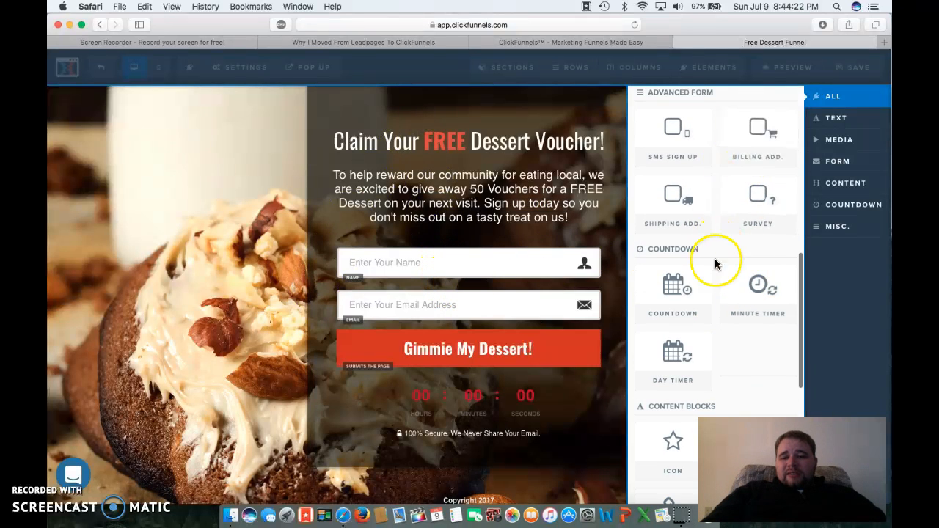
pyautogui.scroll(4, 714, 206)
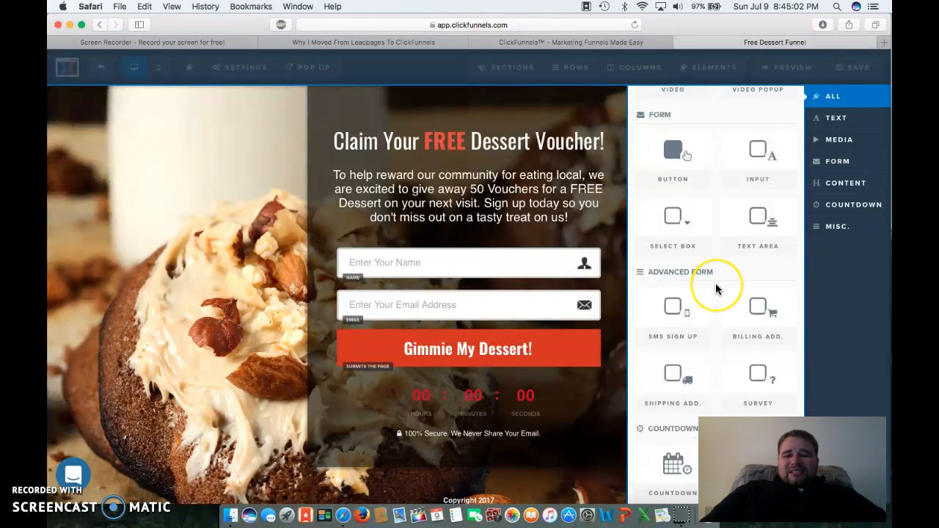
pyautogui.scroll(-3, 717, 289)
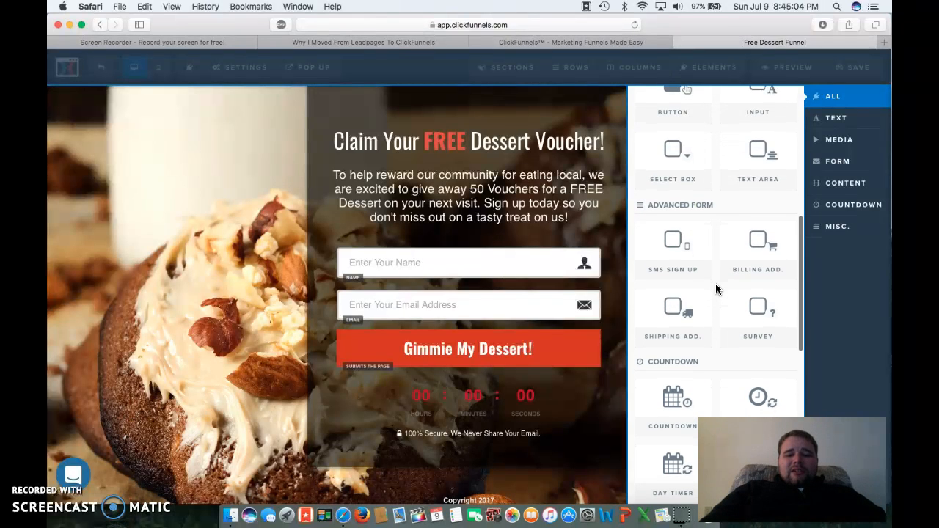
pyautogui.scroll(4, 717, 289)
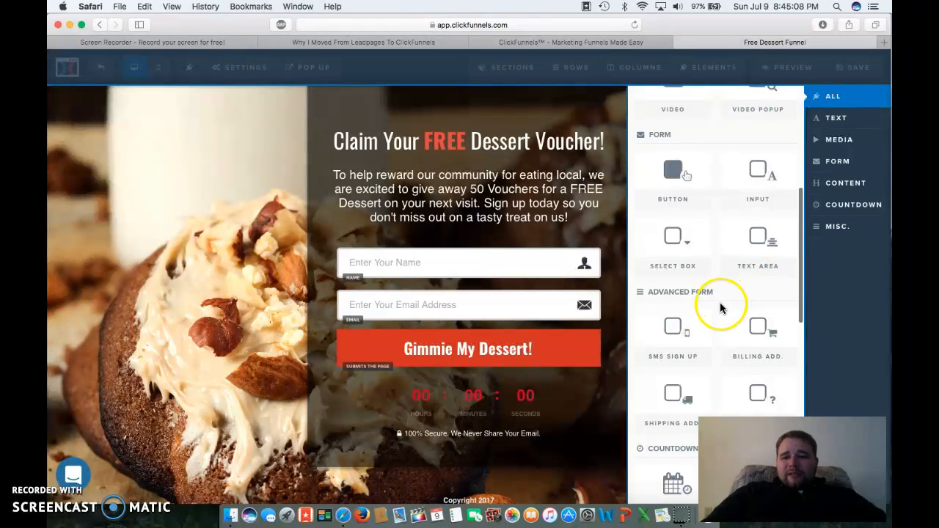
pyautogui.scroll(-6, 722, 307)
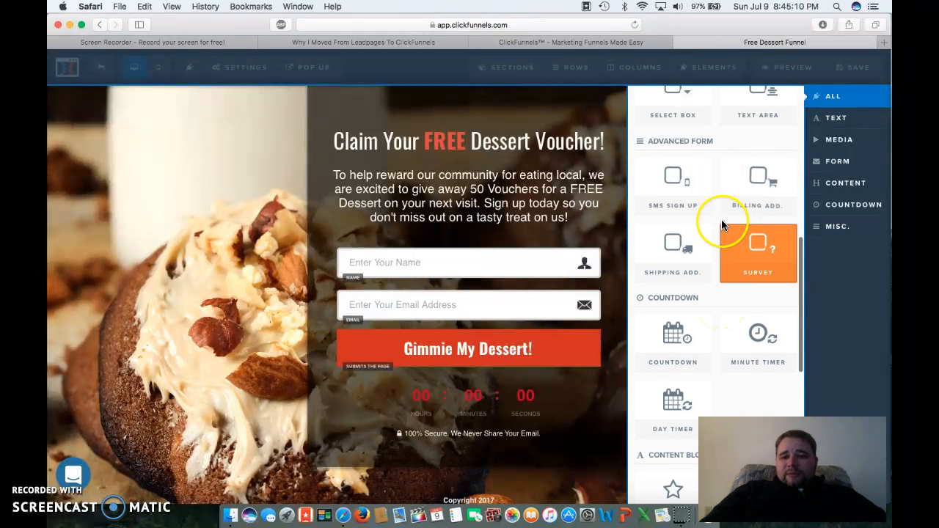
pyautogui.scroll(-2, 714, 266)
pyautogui.scroll(-4, 712, 289)
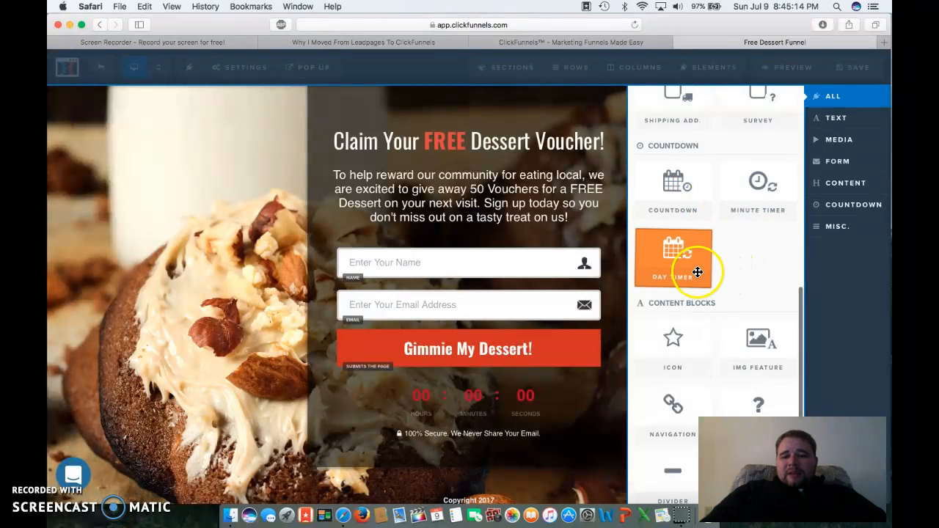
pyautogui.scroll(-8, 720, 260)
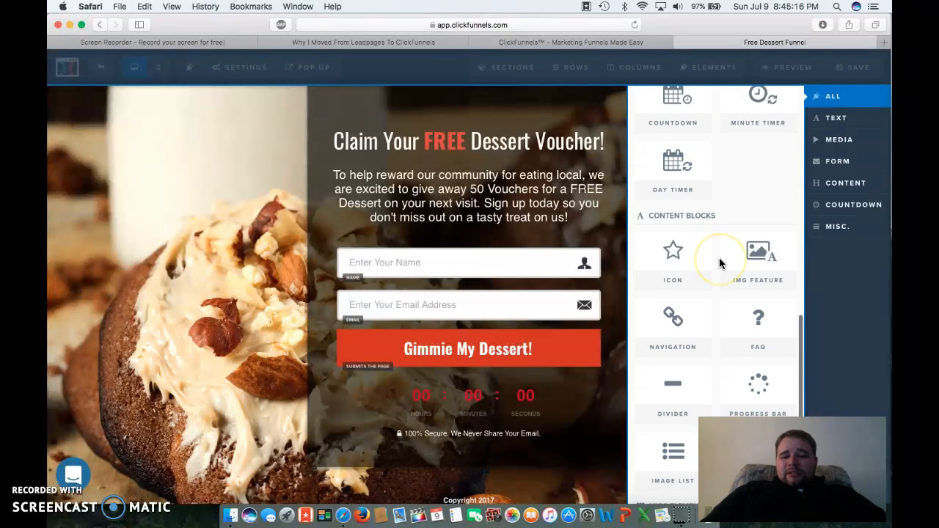
pyautogui.scroll(-2, 720, 263)
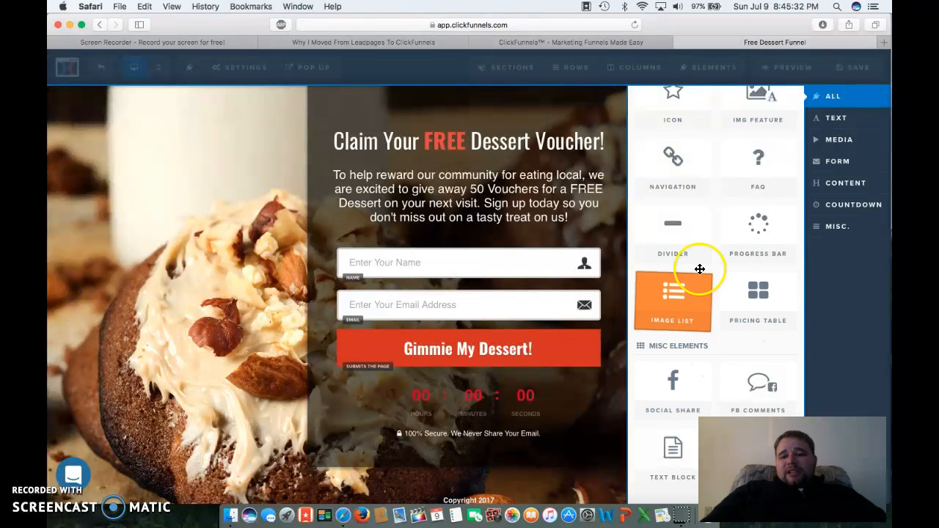
pyautogui.moveTo(761, 244); pyautogui.dragTo(630, 223)
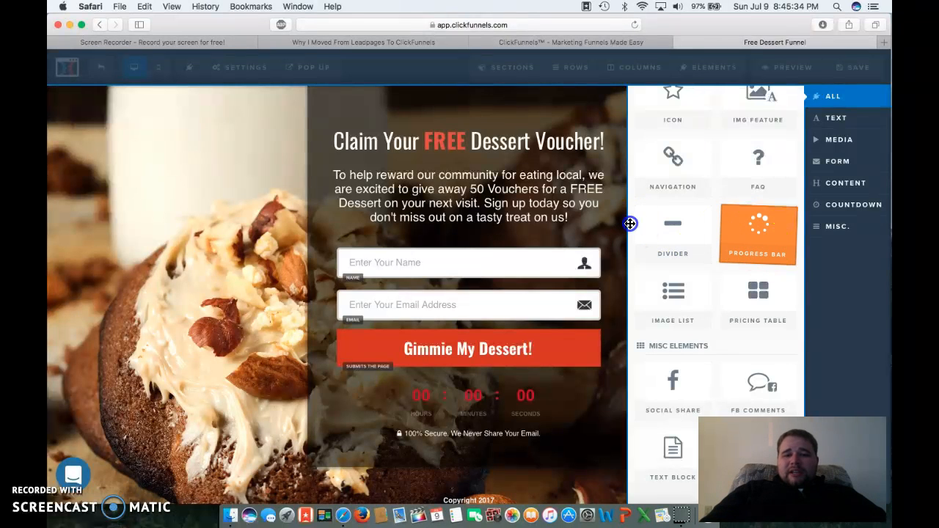
pyautogui.moveTo(506, 211); pyautogui.dragTo(493, 211)
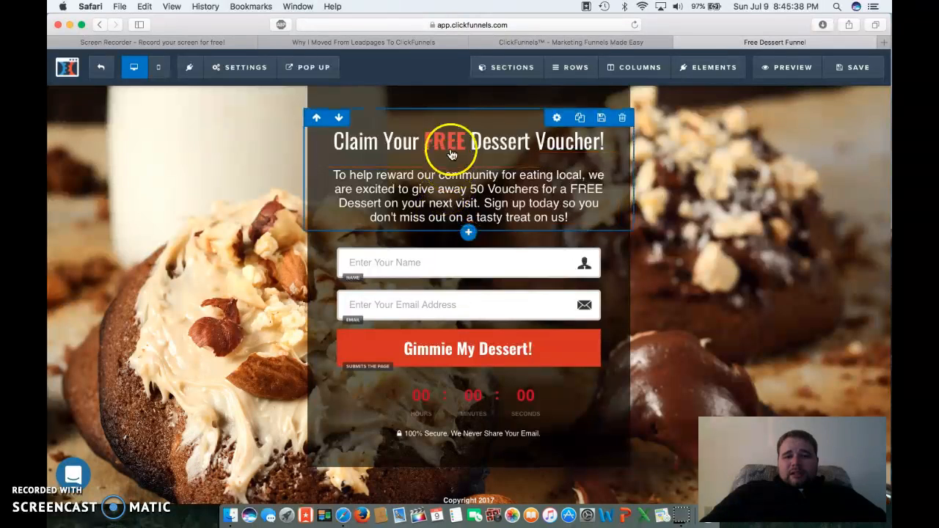
# - Add a progress bar element to the optin page below the paragraph about the 50 dessert vouchers
pyautogui.moveTo(724, 63)
pyautogui.click(725, 92)
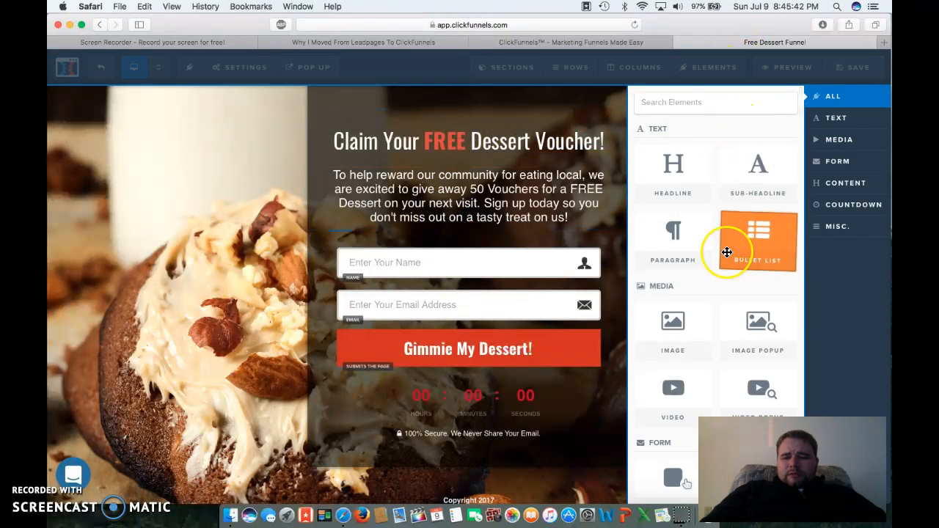
pyautogui.scroll(-15, 726, 253)
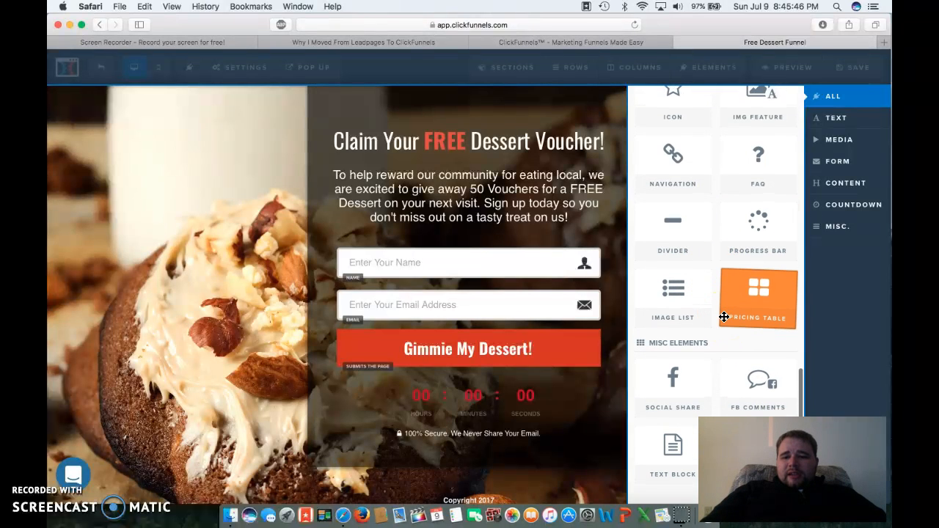
pyautogui.scroll(1, 724, 317)
pyautogui.moveTo(770, 222); pyautogui.dragTo(446, 205)
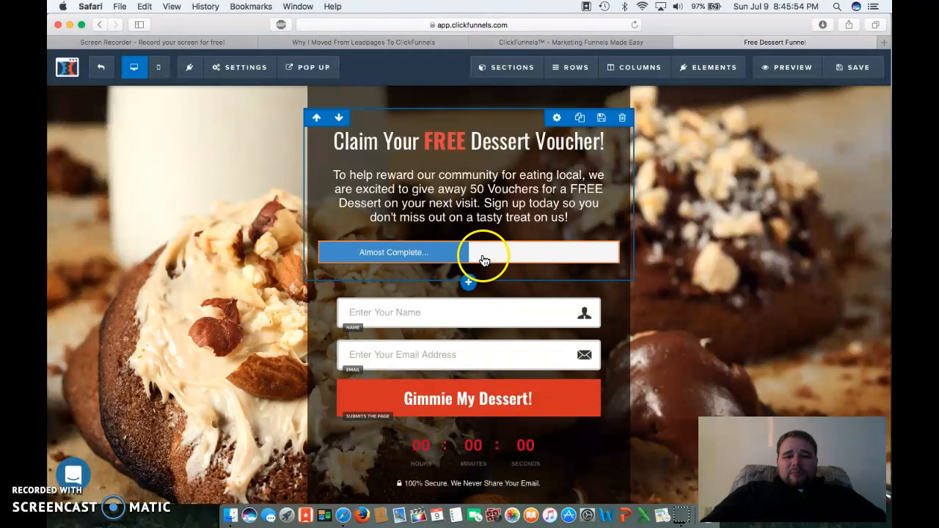
# - Move the progress bar between the headline and the paragraph, and from there above the headline
pyautogui.moveTo(545, 235); pyautogui.dragTo(542, 162)
pyautogui.moveTo(529, 126); pyautogui.dragTo(499, 238)
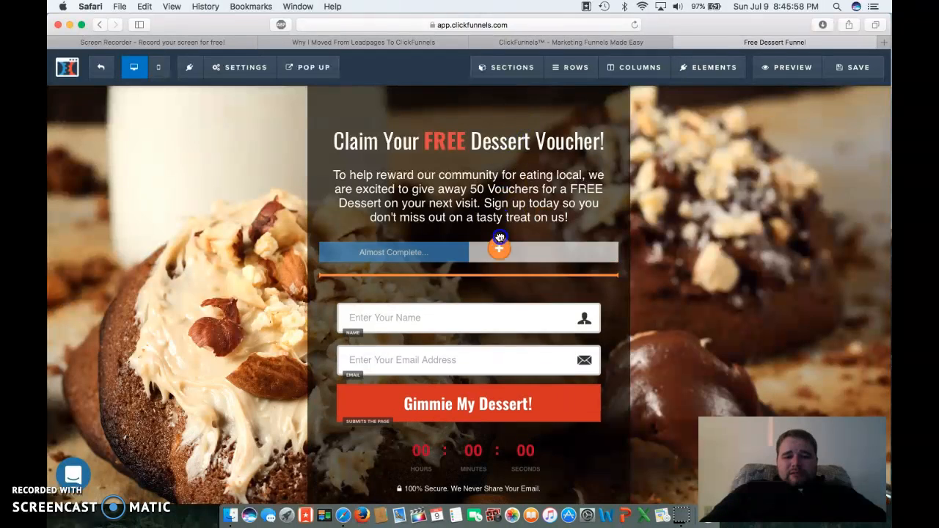
pyautogui.moveTo(495, 155); pyautogui.dragTo(487, 153)
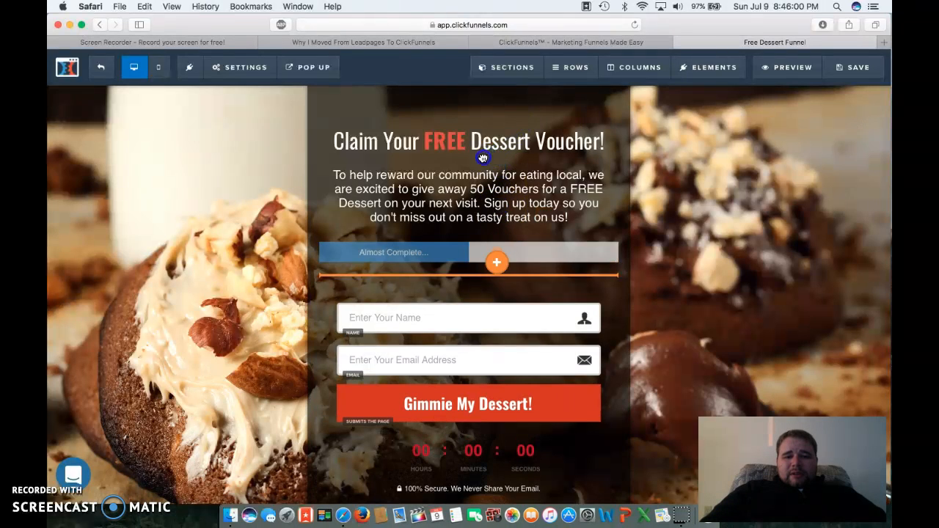
pyautogui.moveTo(469, 114)
pyautogui.mouseDown()
pyautogui.moveTo(460, 129)
pyautogui.moveTo(454, 107)
pyautogui.mouseUp()
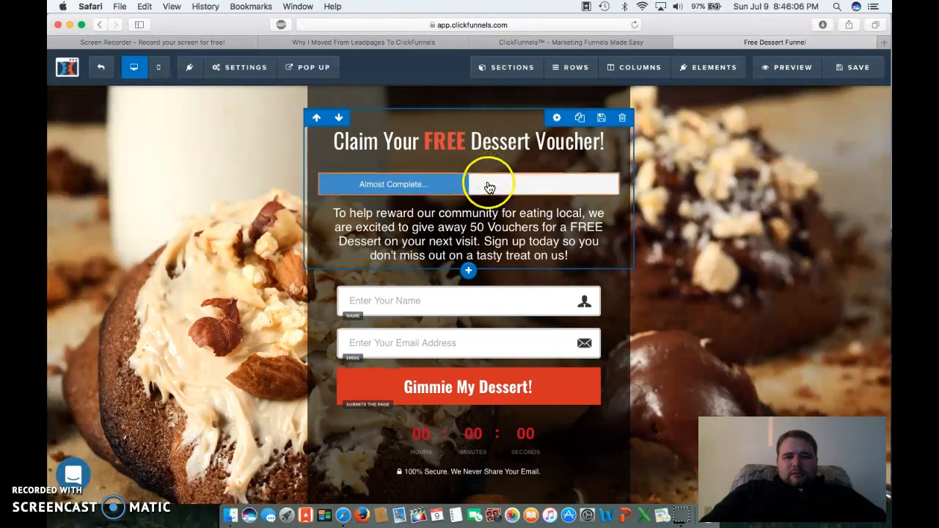
pyautogui.moveTo(548, 164); pyautogui.dragTo(484, 143)
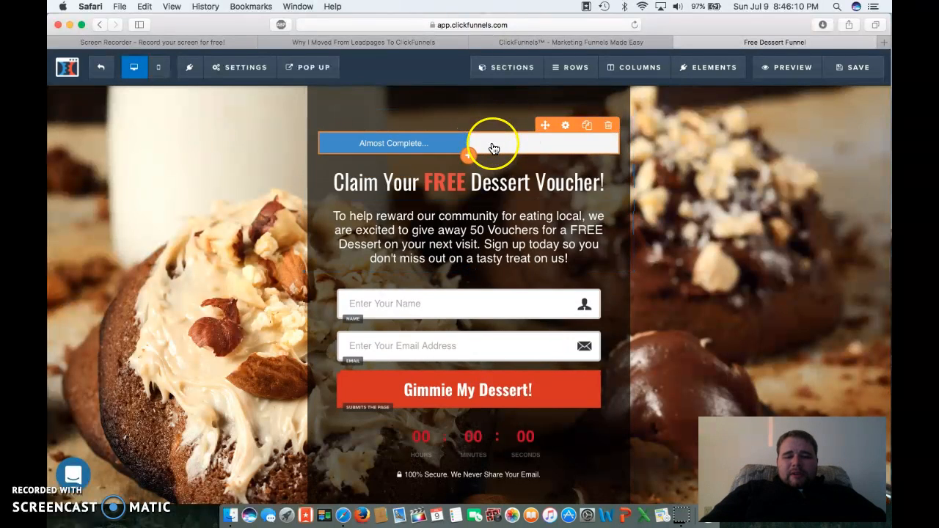
pyautogui.scroll(-2, 573, 266)
pyautogui.scroll(1, 516, 214)
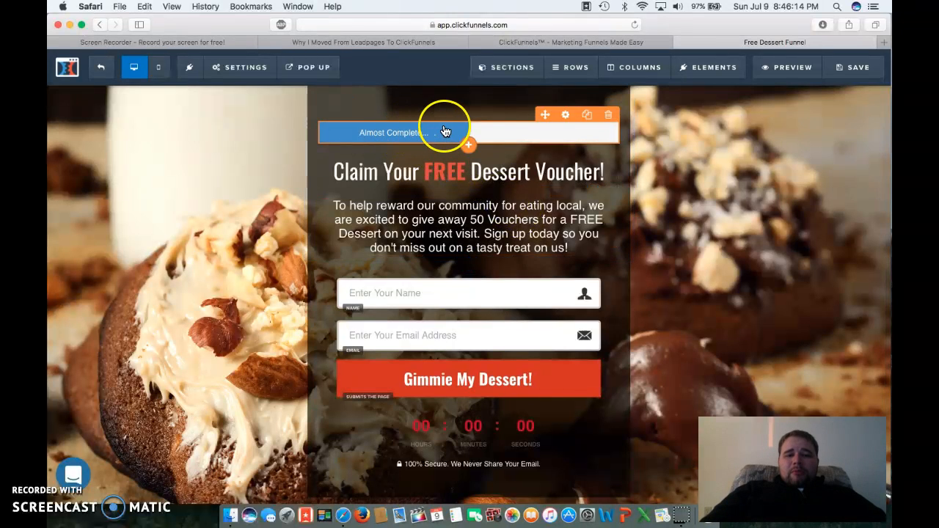
# - Delete the progress bar above the headline and confirm the deletion
pyautogui.click(609, 116)
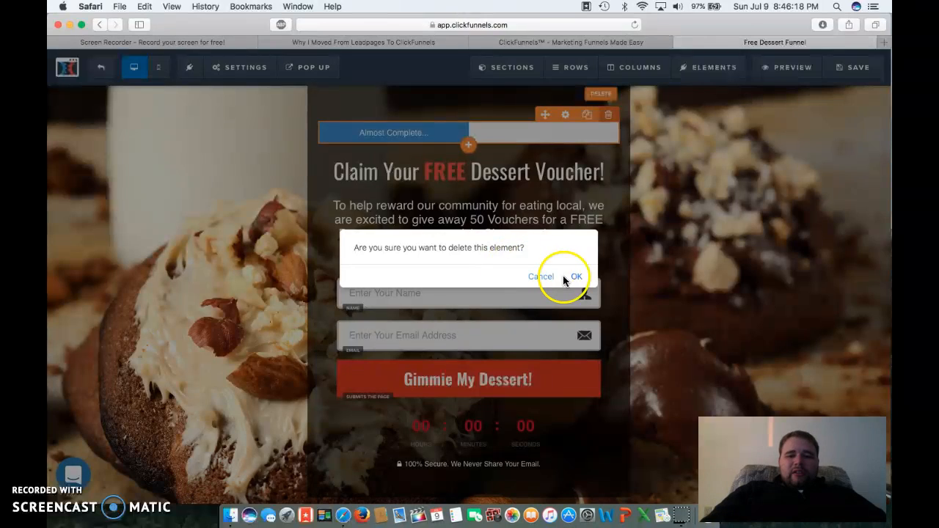
pyautogui.click(575, 279)
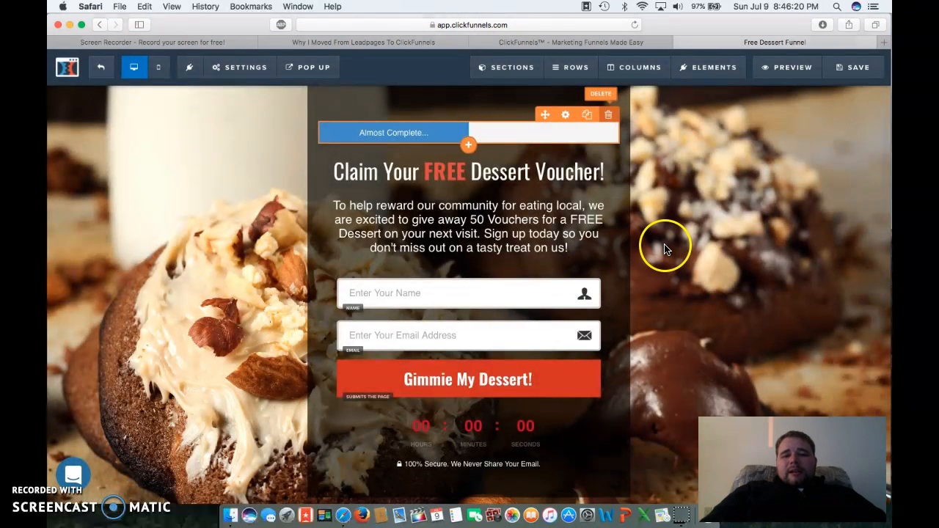
pyautogui.moveTo(712, 66)
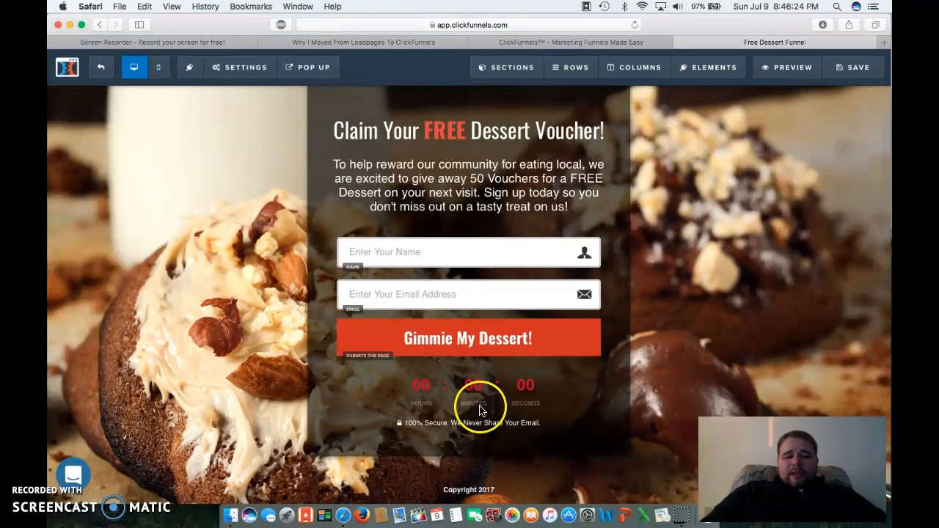
pyautogui.scroll(-1, 481, 323)
pyautogui.scroll(2, 482, 250)
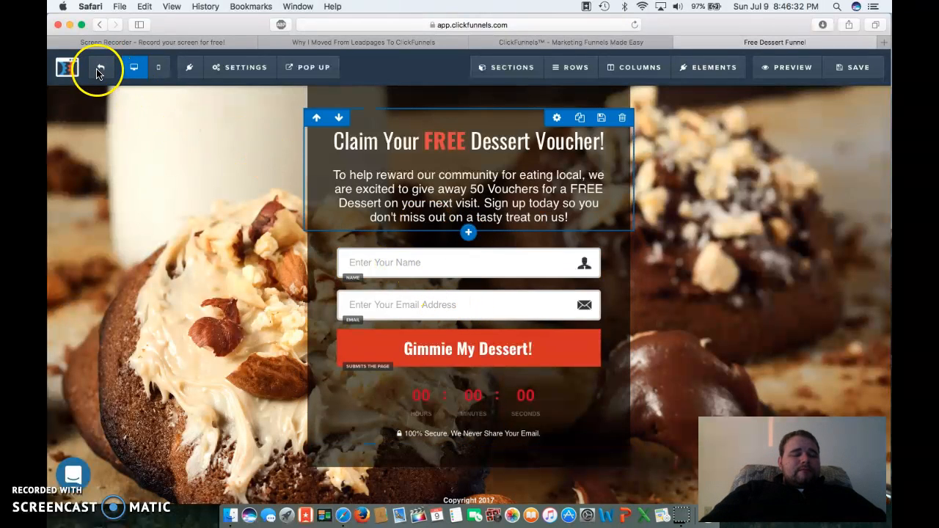
# - View the page's tracking code settings with the header code editor, and close them without entering code
pyautogui.click(241, 66)
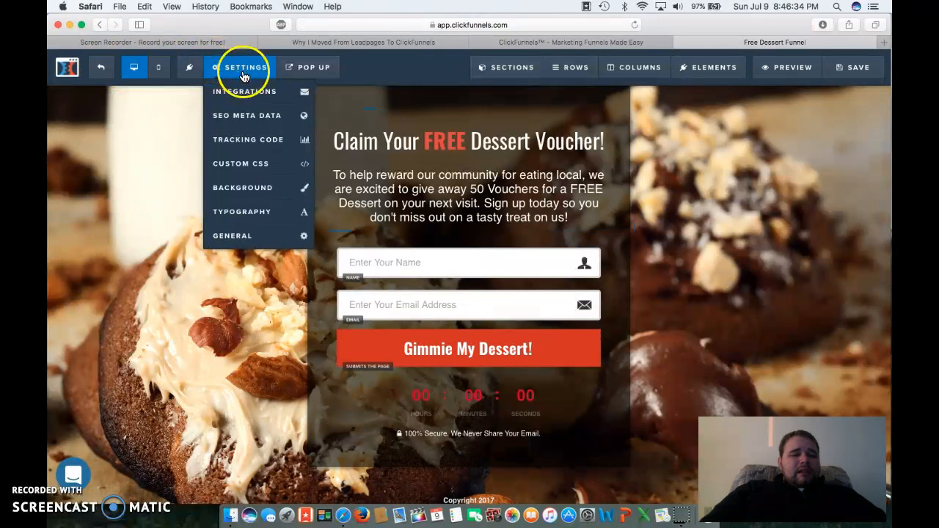
pyautogui.click(267, 145)
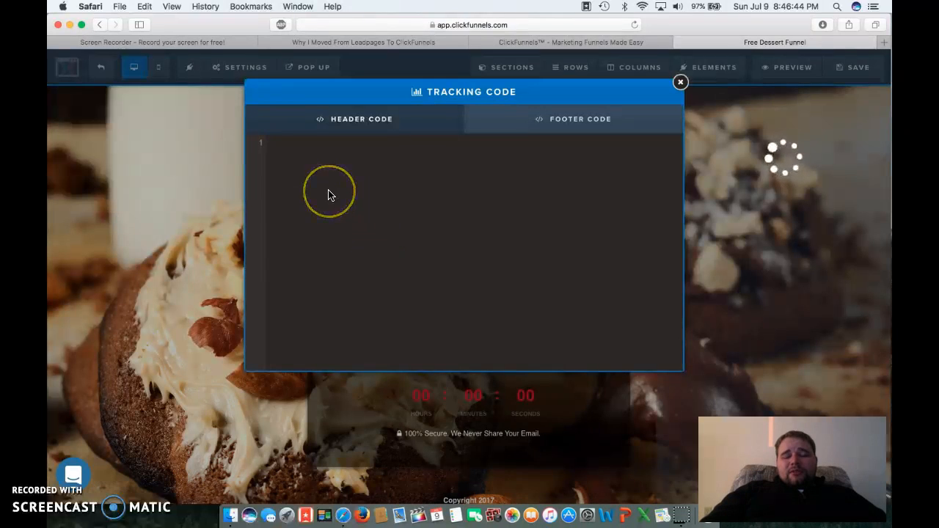
pyautogui.click(295, 152)
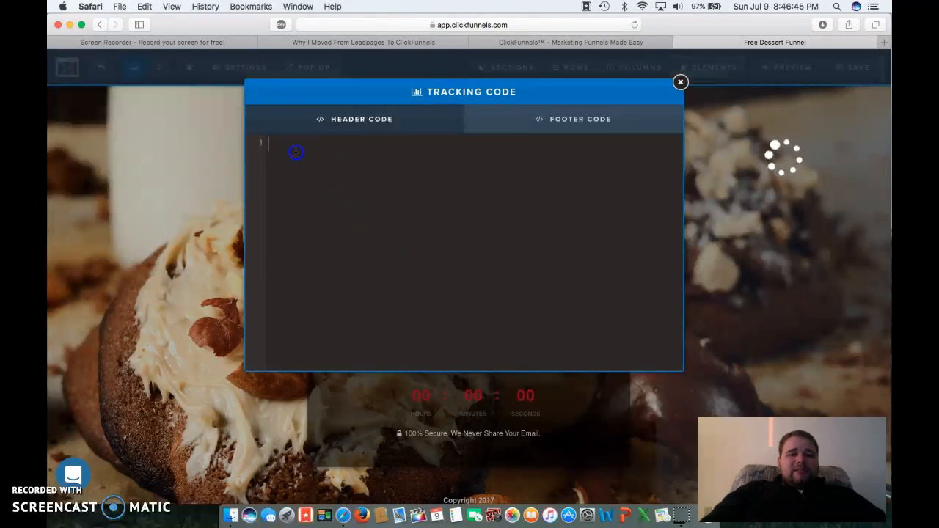
pyautogui.click(681, 83)
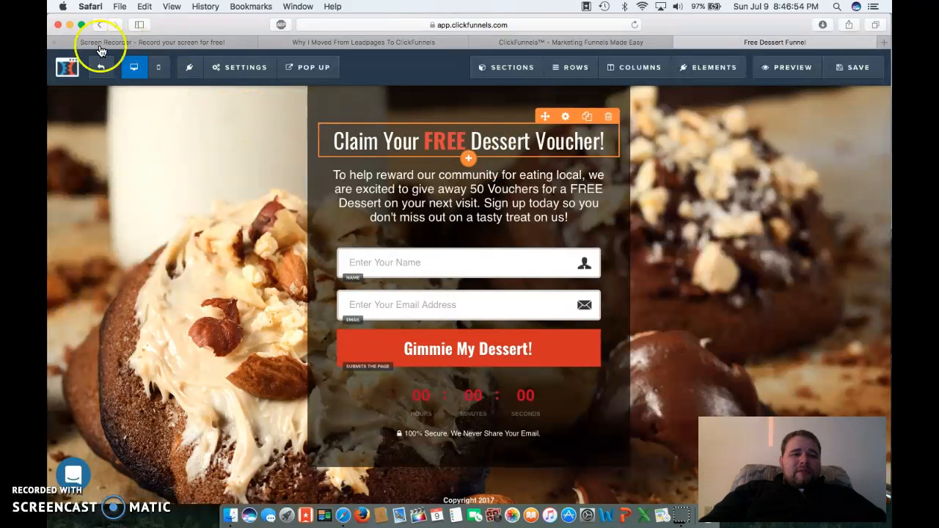
# - Try to exit the page editor, confirming to leave the page
pyautogui.click(99, 68)
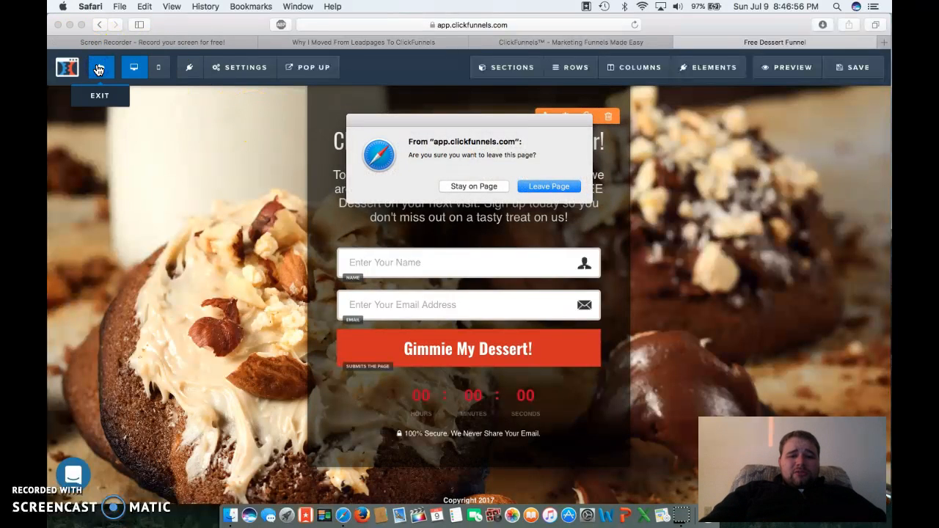
pyautogui.click(555, 185)
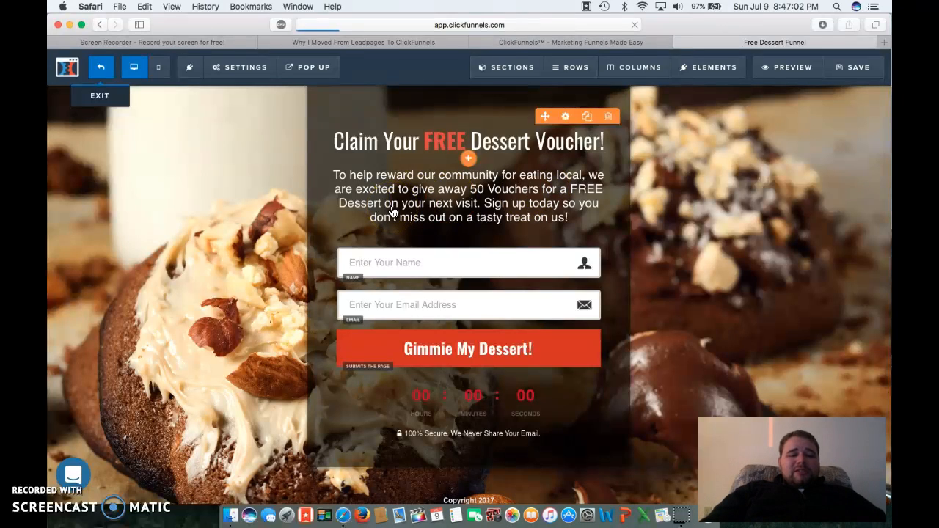
pyautogui.click(102, 69)
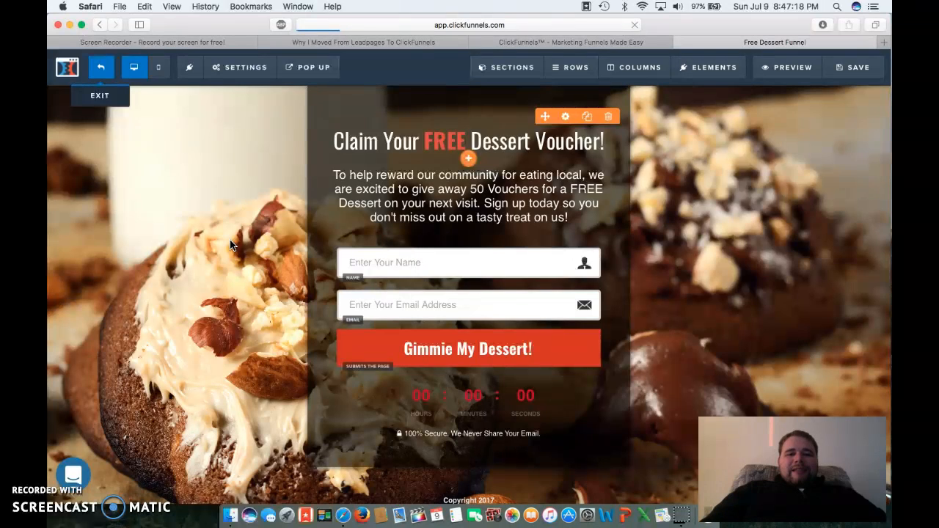
pyautogui.click(577, 42)
pyautogui.click(730, 43)
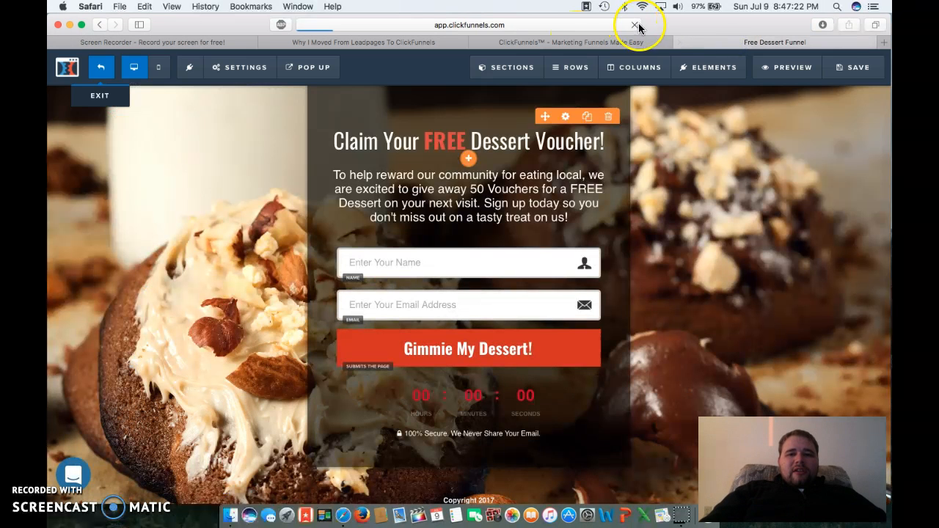
pyautogui.click(714, 70)
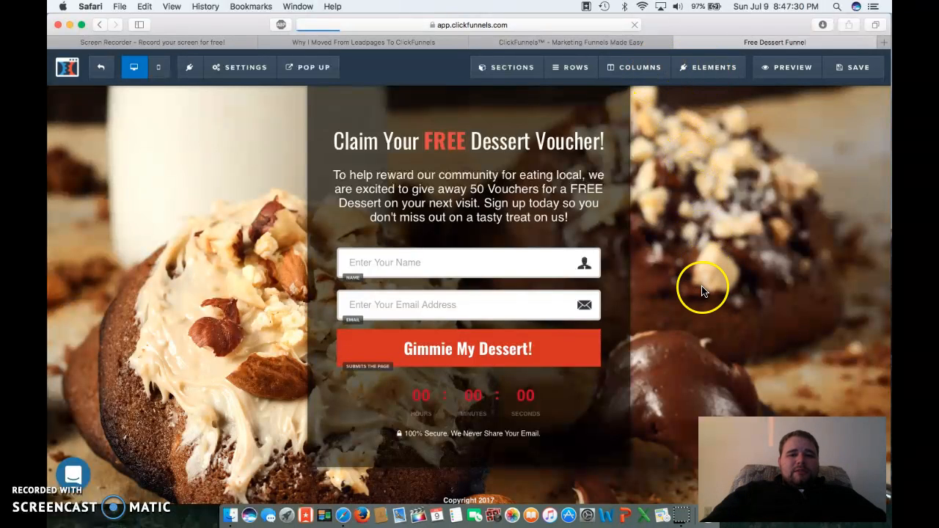
# - Switch to the browser tab with the funnel list and try to open the Free Dessert Funnel
pyautogui.click(563, 41)
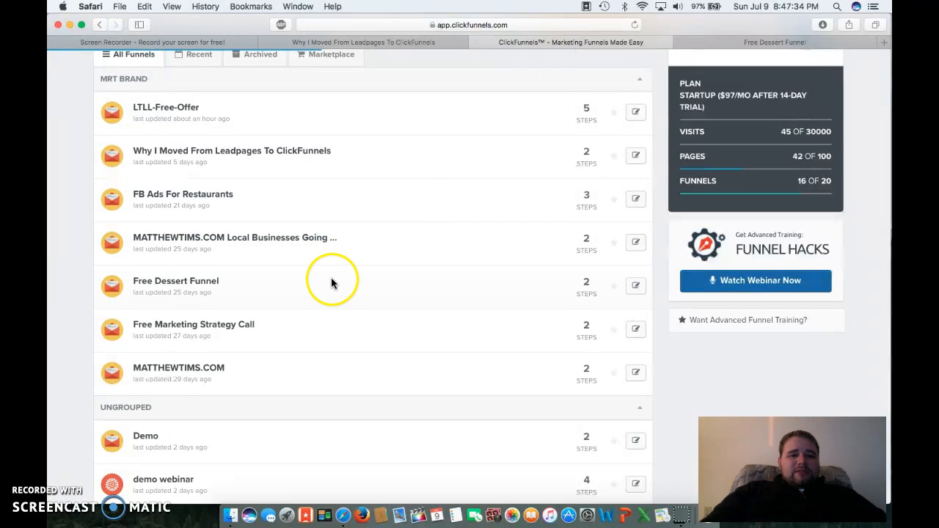
pyautogui.scroll(1, 314, 301)
pyautogui.click(208, 324)
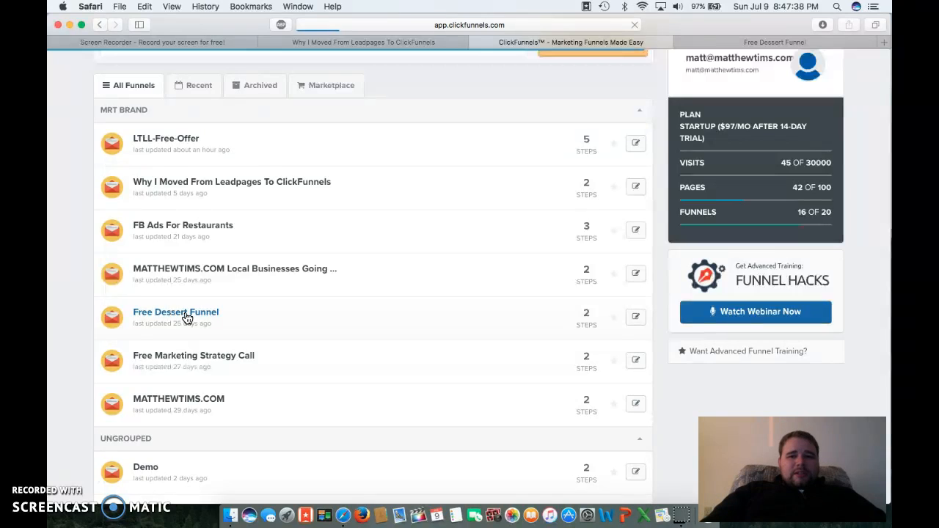
pyautogui.click(156, 314)
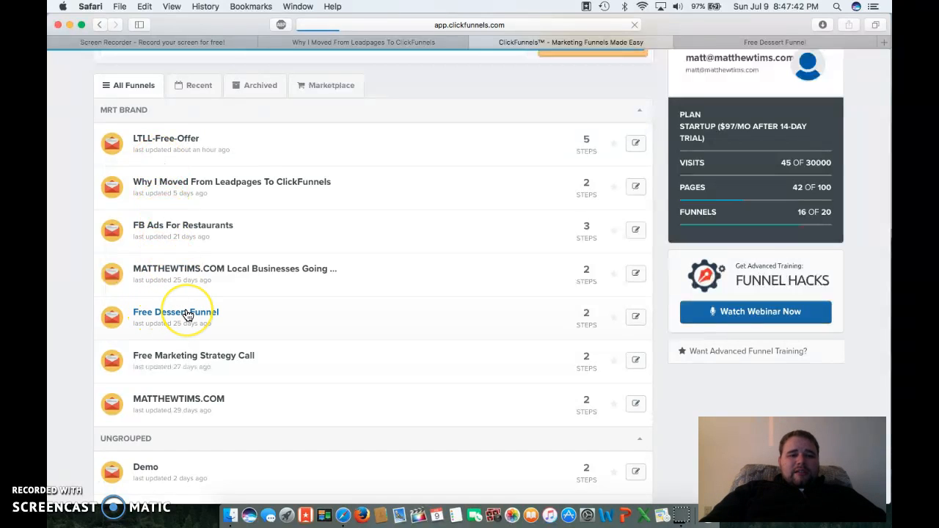
pyautogui.click(371, 291)
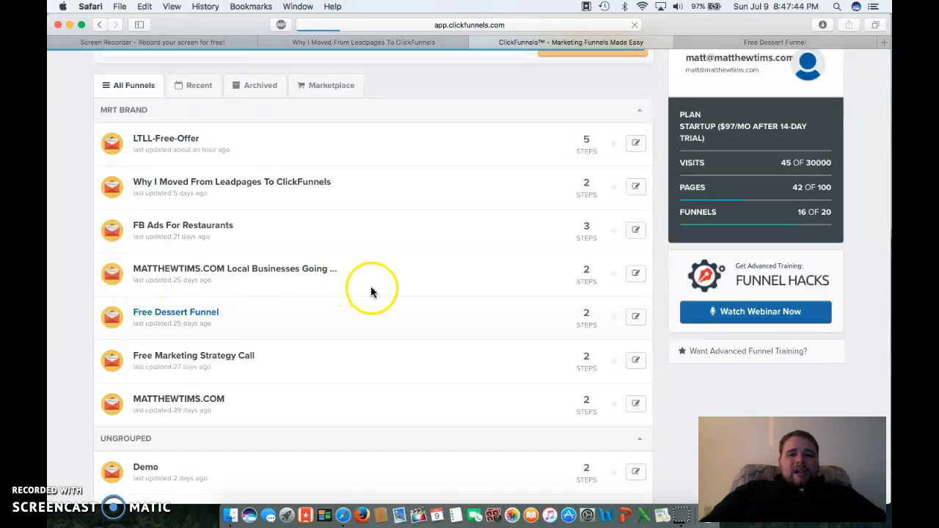
# - Check the editor tab, detach the funnel list tab into its own window and retry opening the Free Dessert Funnel there
pyautogui.click(756, 42)
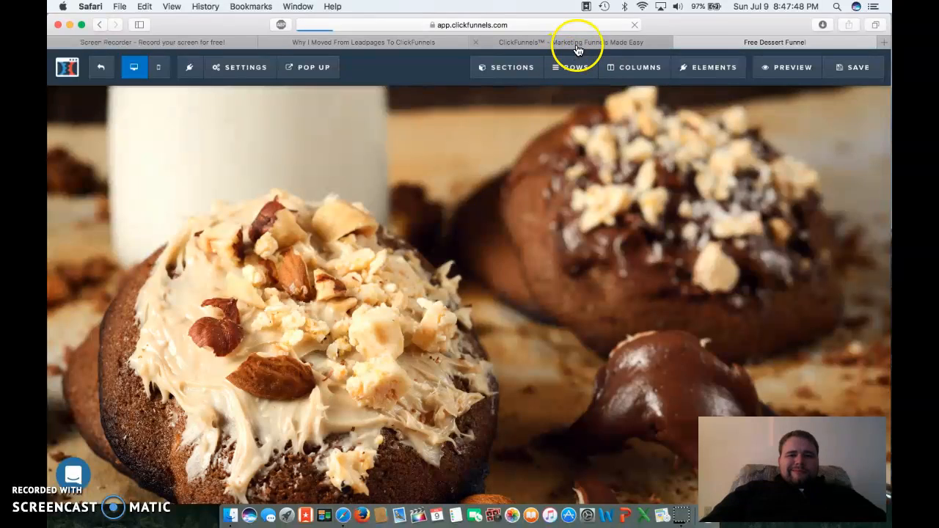
pyautogui.moveTo(576, 45)
pyautogui.mouseDown()
pyautogui.moveTo(578, 26)
pyautogui.moveTo(559, 48)
pyautogui.mouseUp()
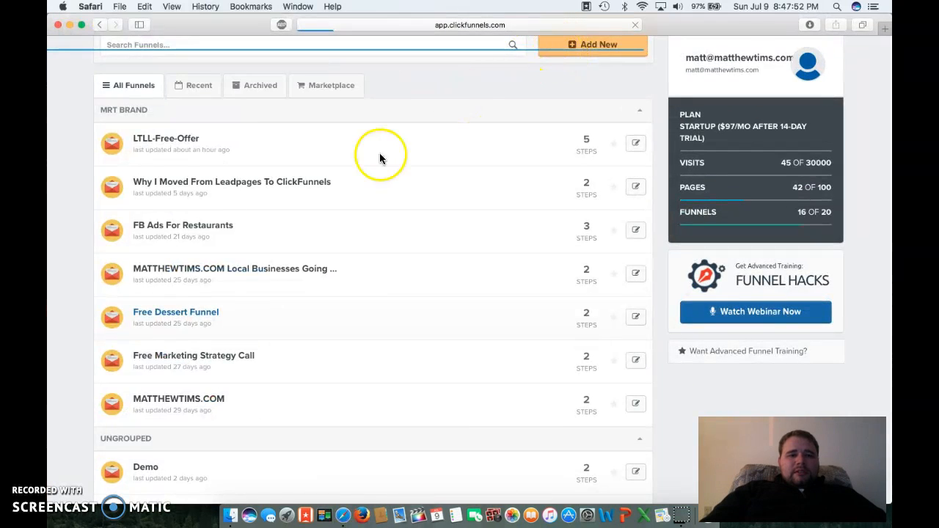
pyautogui.click(176, 315)
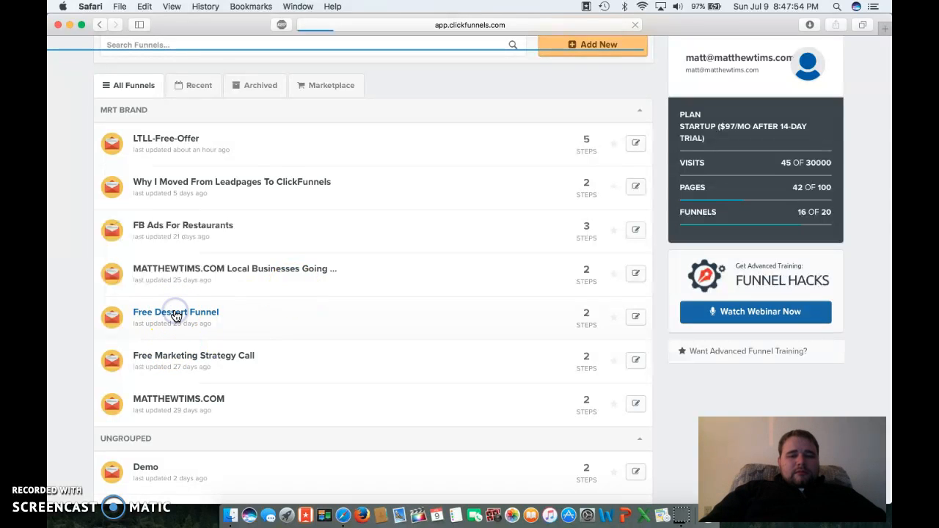
pyautogui.scroll(2, 260, 328)
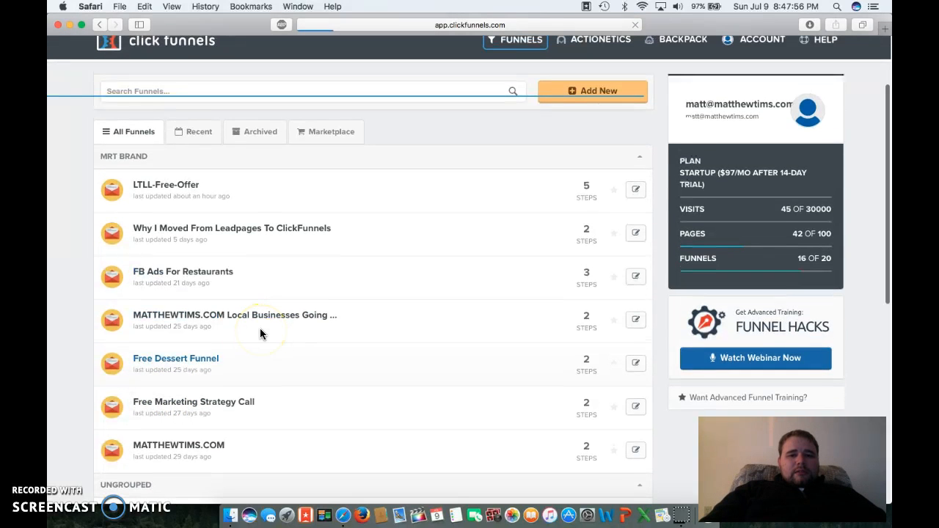
pyautogui.scroll(1, 259, 334)
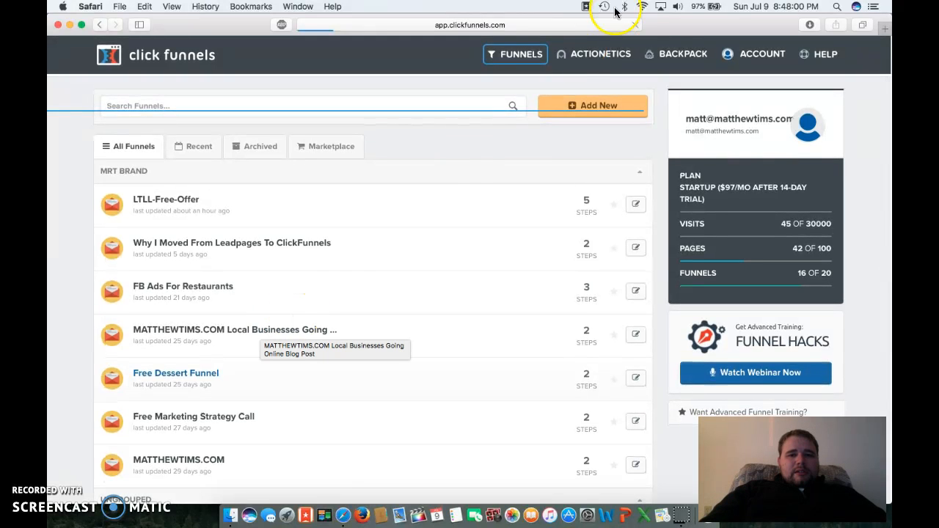
# - Shift the funnel list window down to reach the editor window behind it, and try exiting the page editor again
pyautogui.moveTo(666, 30); pyautogui.dragTo(666, 125)
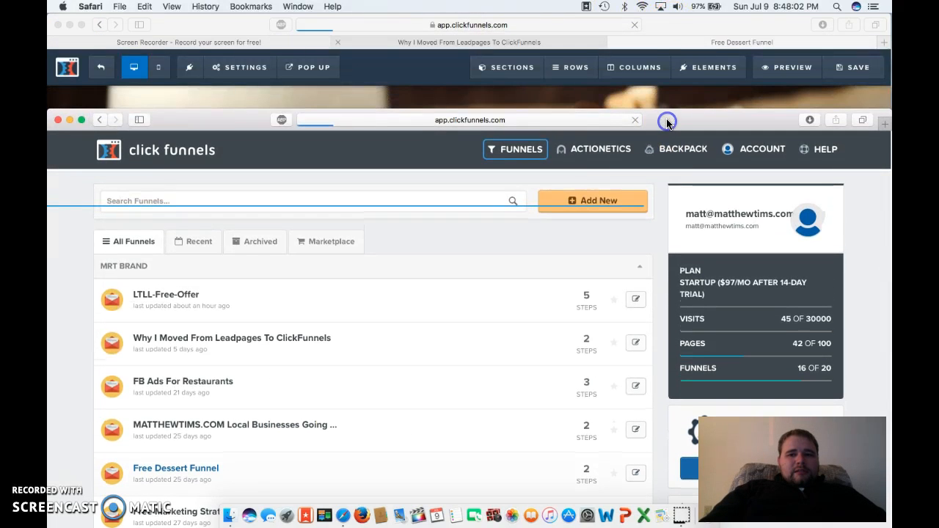
pyautogui.click(685, 25)
pyautogui.click(100, 70)
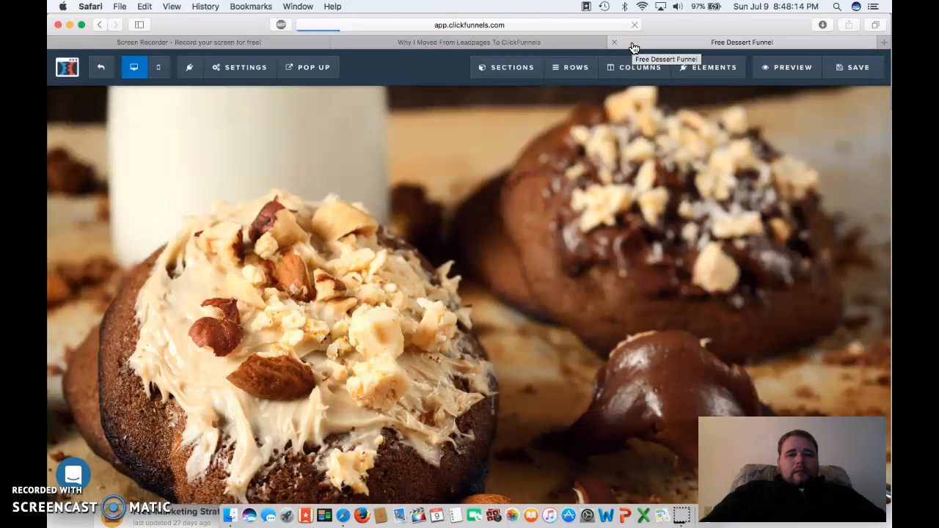
# - Bring the funnel list window back to the front, move it up into place and stop its page from loading
pyautogui.click(85, 516)
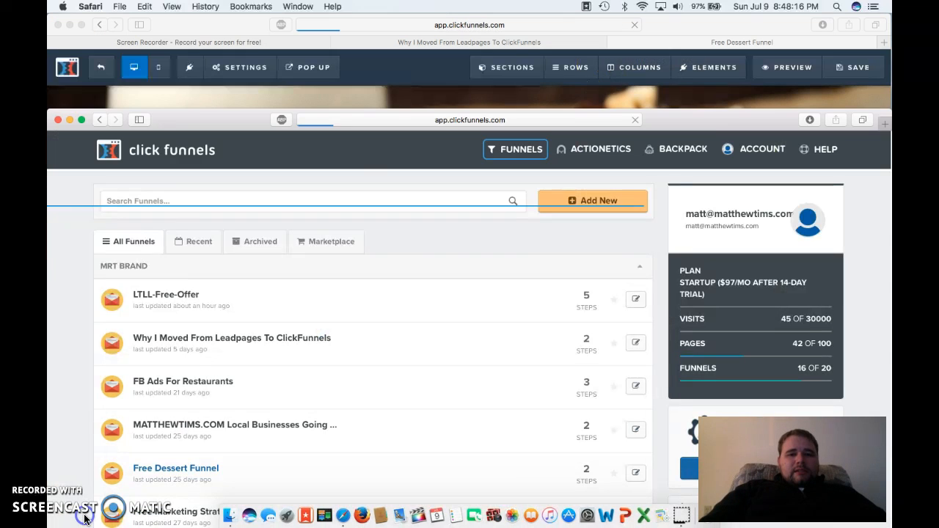
pyautogui.moveTo(681, 112); pyautogui.dragTo(678, 7)
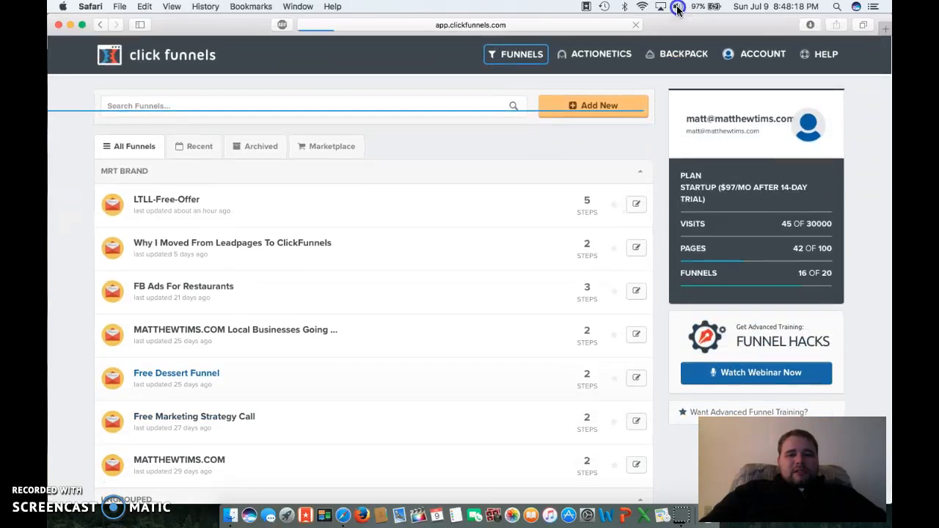
pyautogui.click(635, 25)
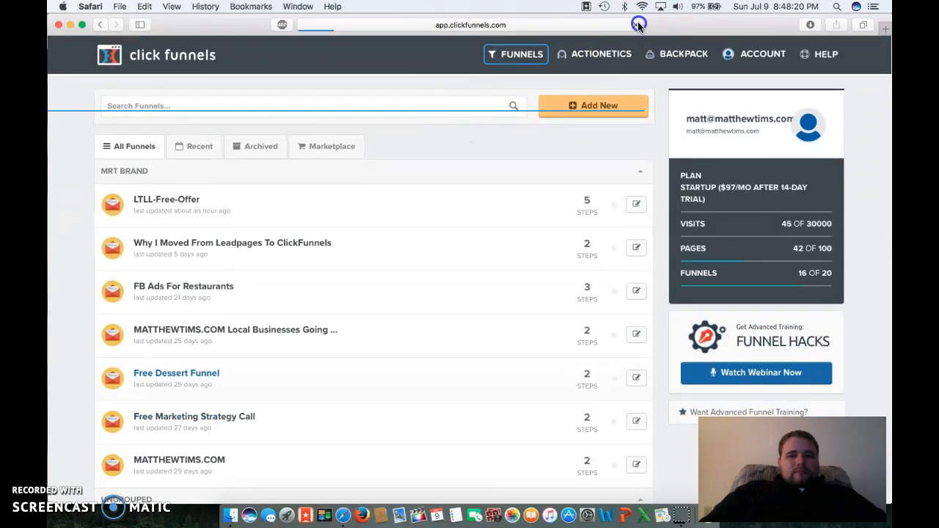
# - Retry loading the funnel list, checking the Wi-Fi connection, and open the Free Dessert Funnel's Thank You step
pyautogui.click(636, 25)
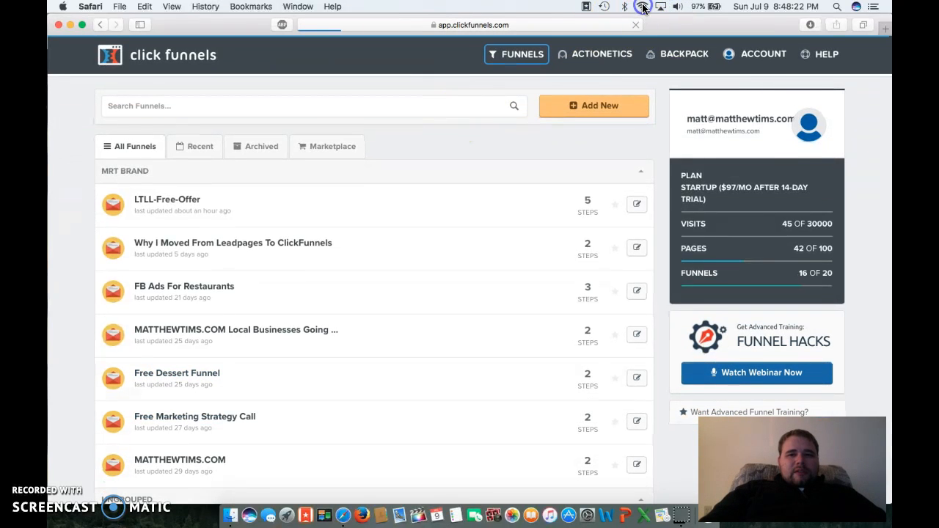
pyautogui.click(641, 7)
pyautogui.click(675, 31)
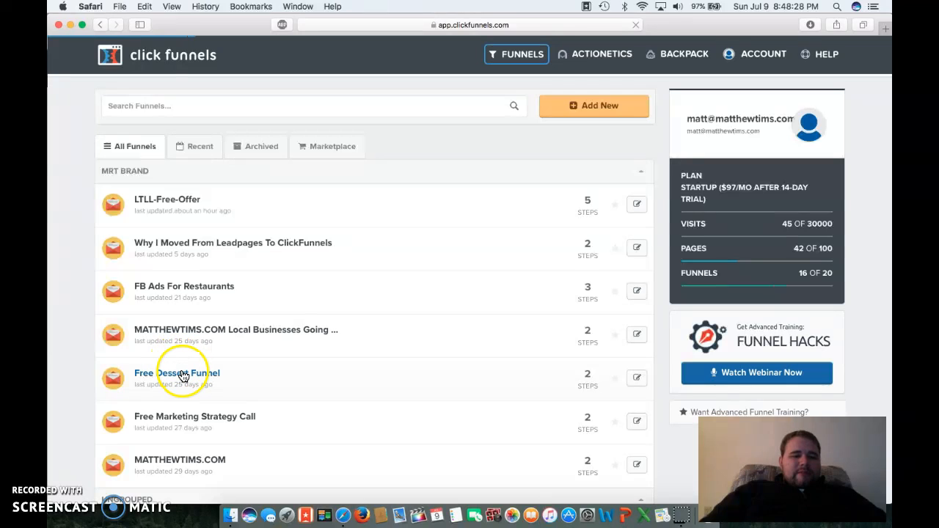
pyautogui.click(183, 375)
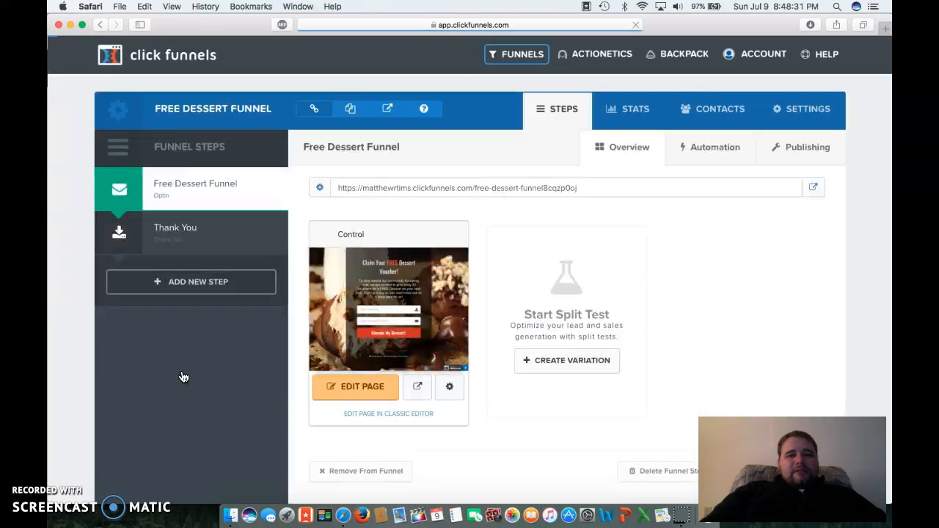
pyautogui.click(193, 250)
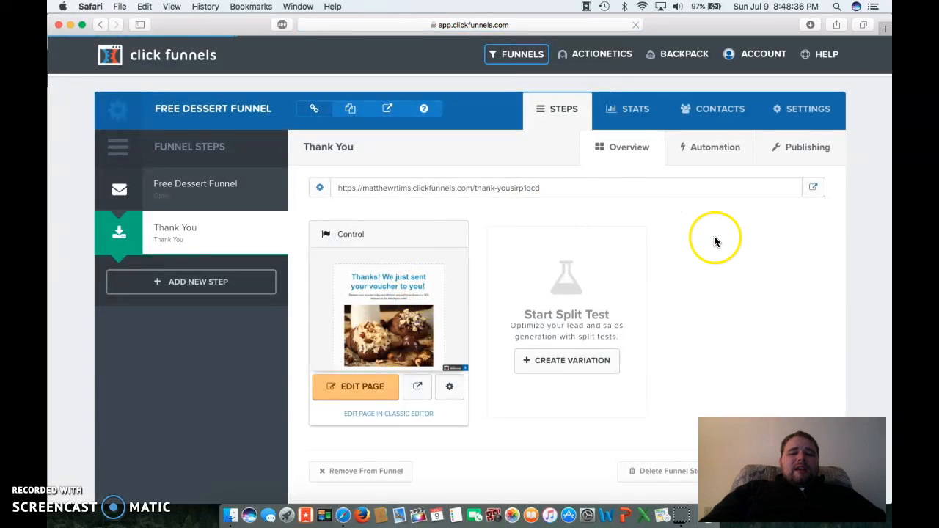
# - Open the Free Dessert Funnel's settings and look over the domain and head tracking code fields
pyautogui.click(803, 110)
pyautogui.click(803, 112)
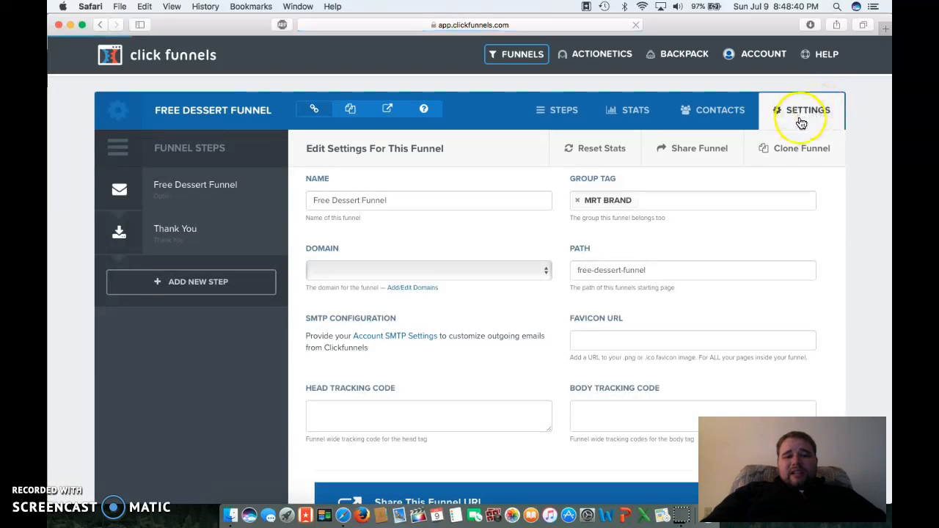
pyautogui.scroll(-2, 849, 214)
pyautogui.click(546, 183)
pyautogui.click(554, 158)
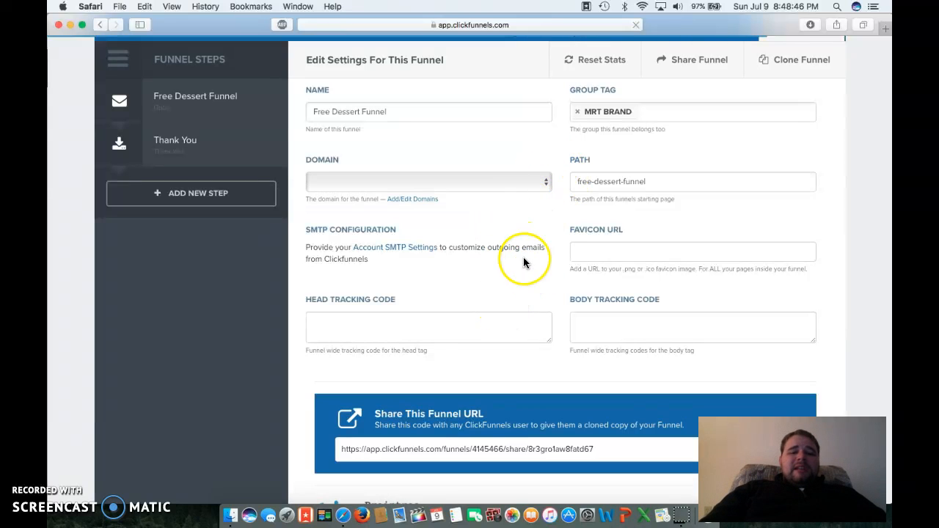
pyautogui.click(447, 331)
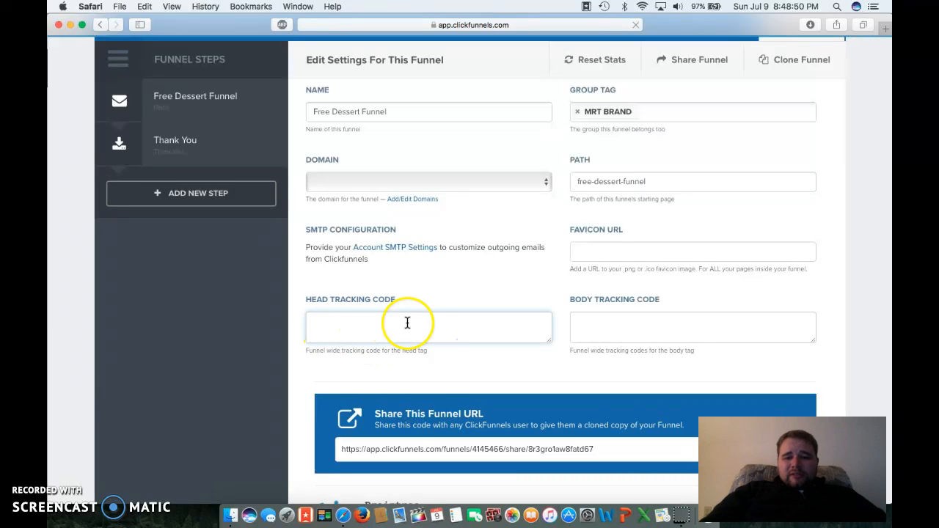
pyautogui.scroll(2, 525, 273)
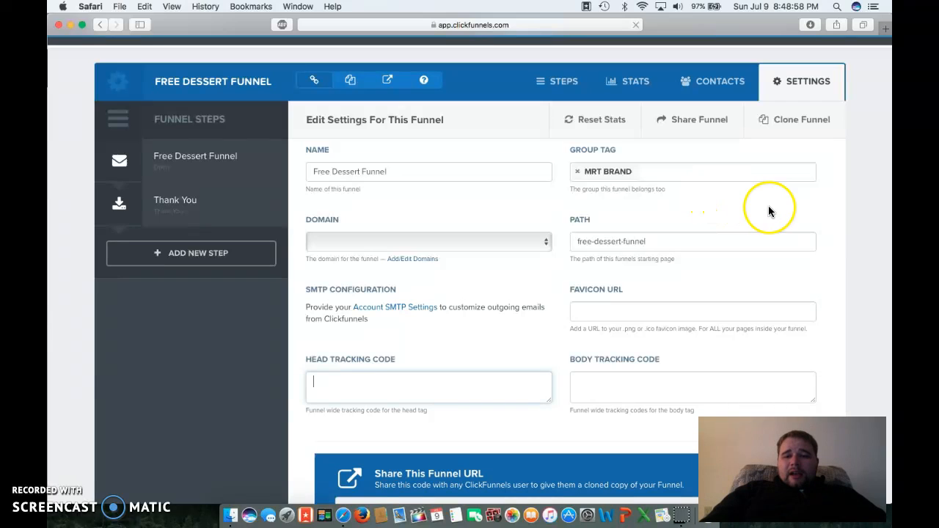
# - Show the Free Dessert Funnel's share URL, select the whole link and close the Share Funnel dialog
pyautogui.click(708, 123)
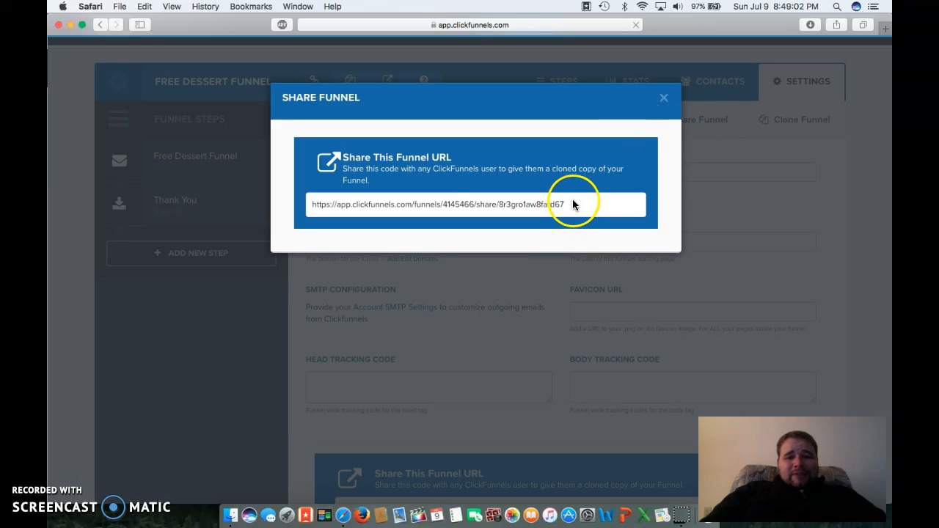
pyautogui.moveTo(556, 204); pyautogui.dragTo(324, 203)
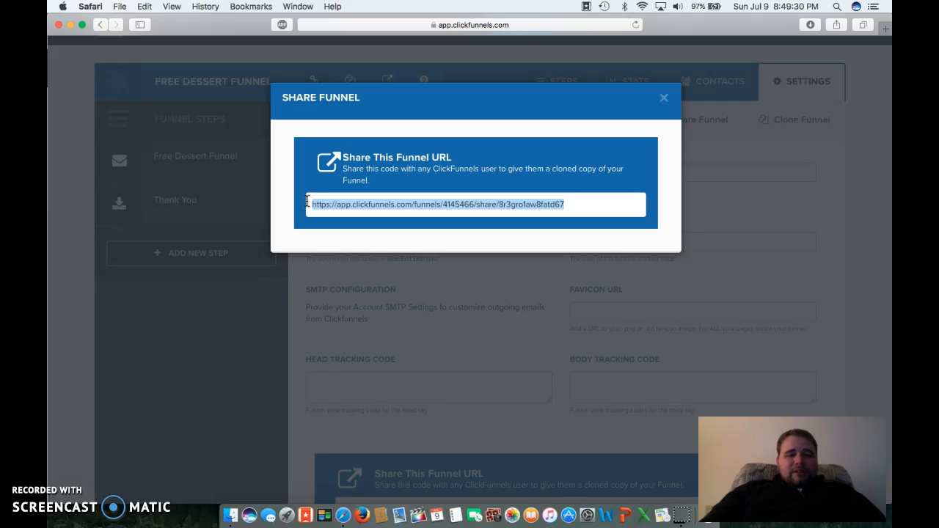
pyautogui.click(664, 97)
# - View the Free Dessert Funnel's pageview and opt-in stats and return to the list of all funnels
pyautogui.click(635, 84)
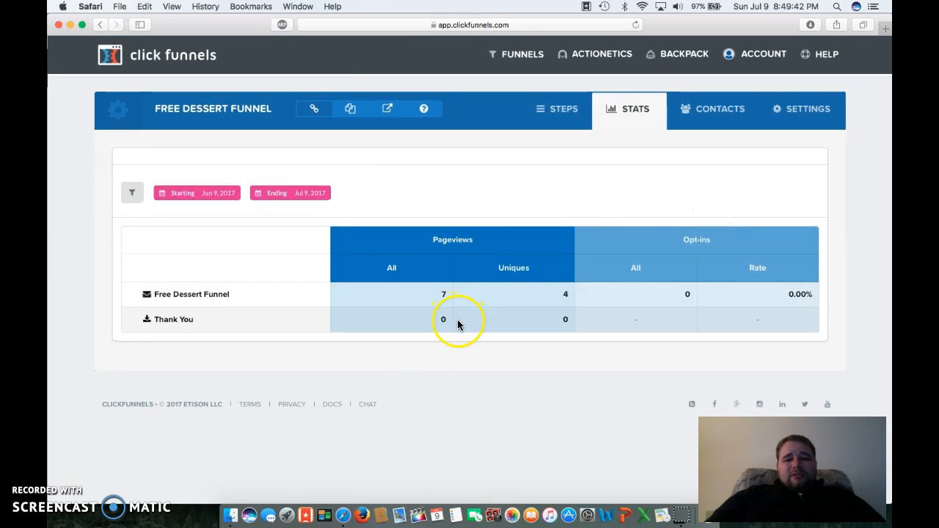
pyautogui.click(528, 56)
pyautogui.click(524, 84)
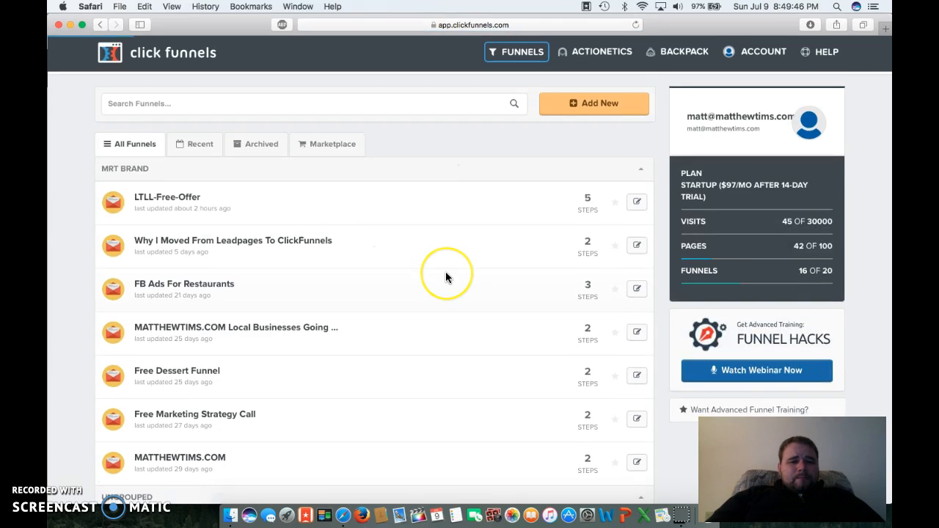
# - Find and open the PMT Smooth Voicing funnel in the list and show its Practical Chords 101 Upsell step
pyautogui.scroll(-3, 445, 275)
pyautogui.scroll(-2, 445, 278)
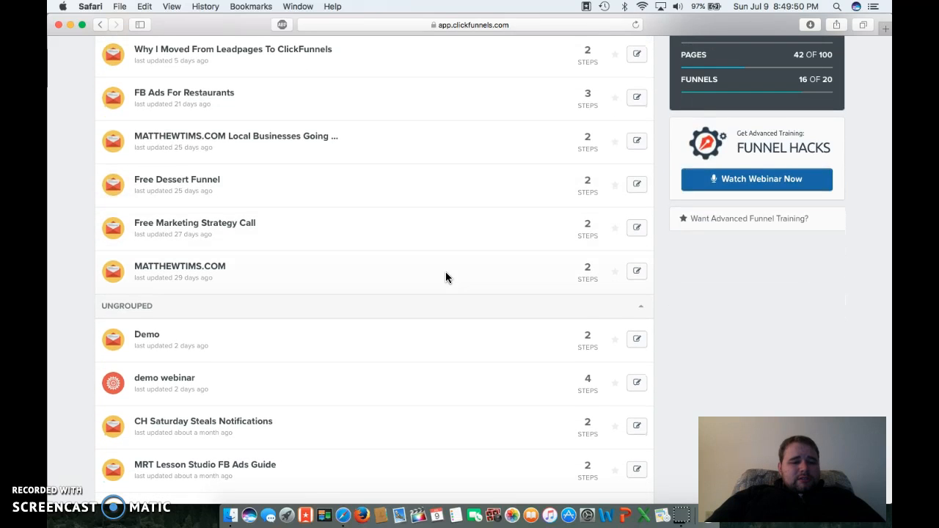
pyautogui.scroll(-4, 446, 277)
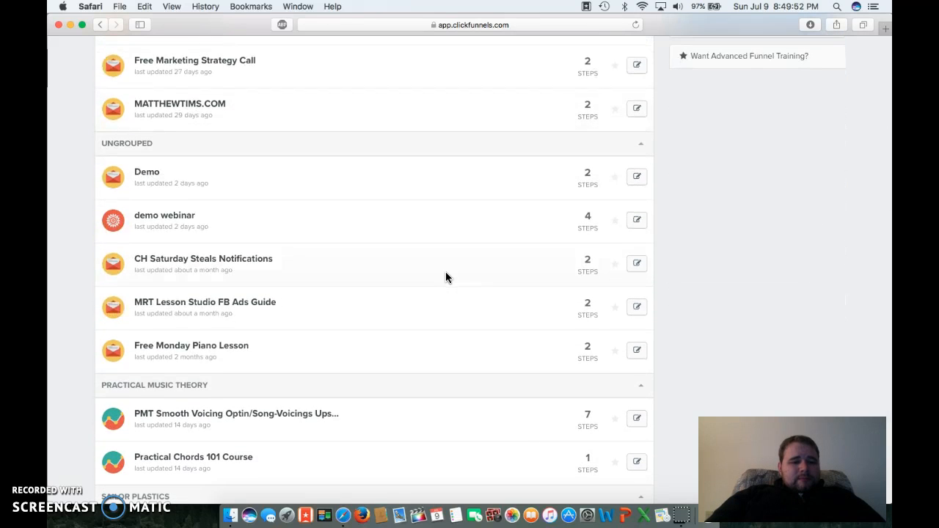
pyautogui.scroll(-4, 446, 277)
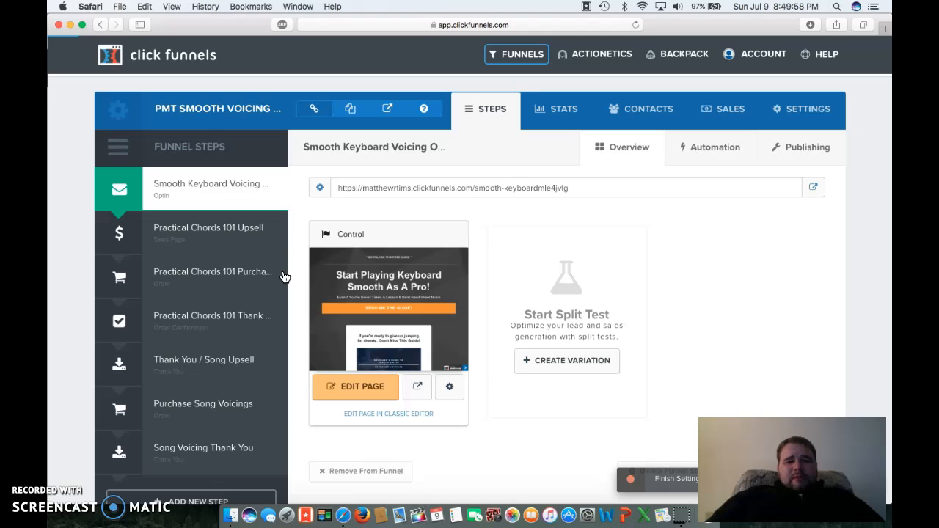
pyautogui.click(318, 258)
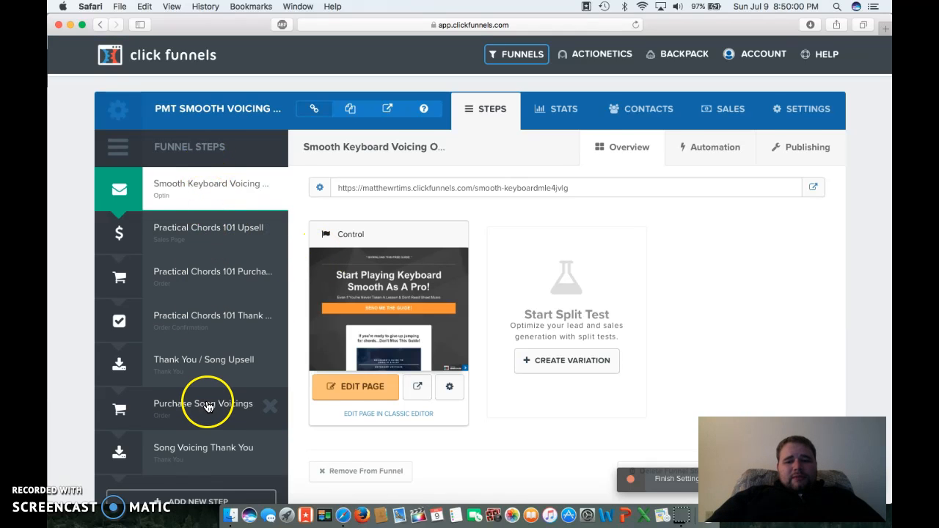
pyautogui.scroll(-2, 205, 404)
pyautogui.click(195, 175)
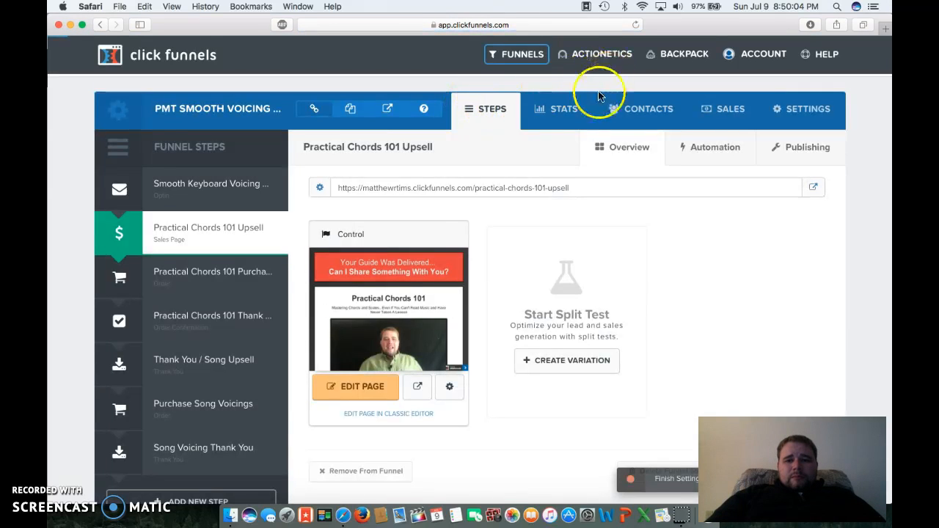
# - Examine the PMT Smooth Voicing funnel's stats, covering pageviews, opt-ins, sales and earnings for each funnel step
pyautogui.click(564, 110)
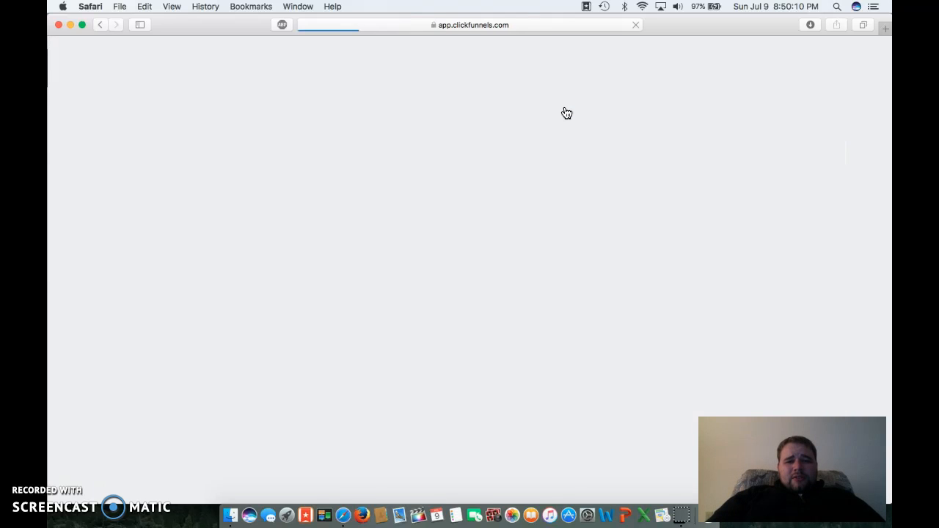
pyautogui.scroll(-5, 353, 266)
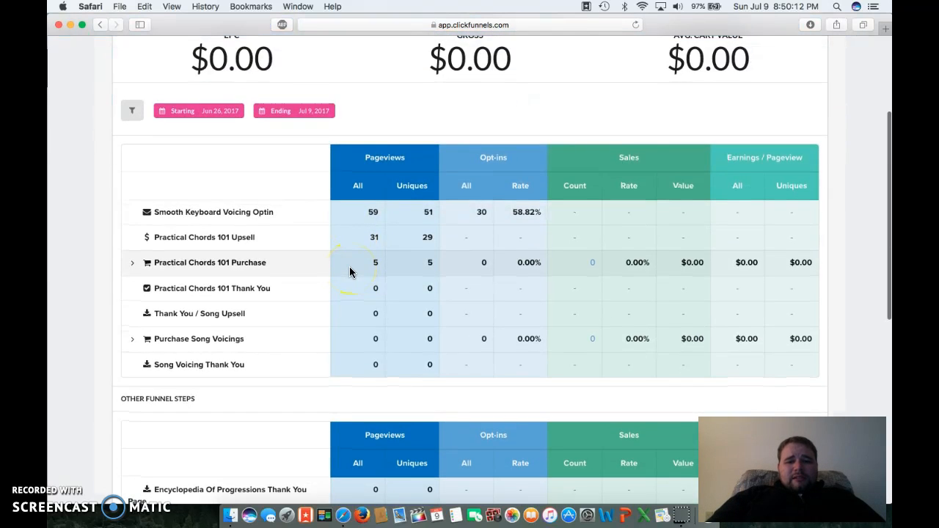
pyautogui.scroll(1, 350, 272)
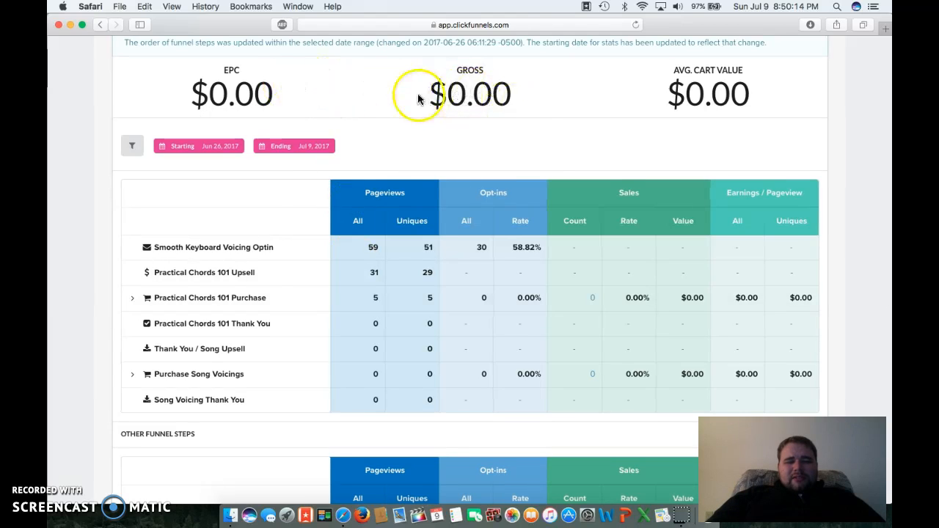
pyautogui.scroll(-2, 269, 293)
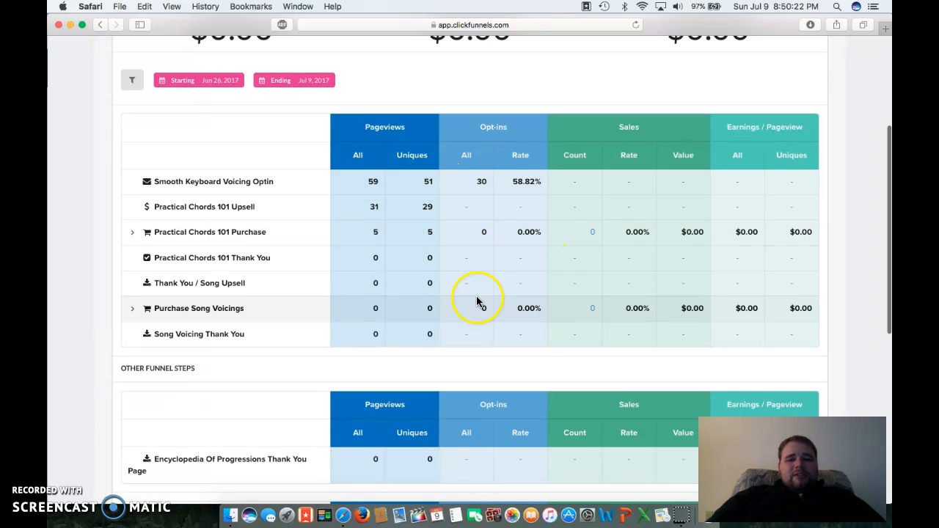
pyautogui.scroll(-5, 478, 322)
pyautogui.scroll(10, 480, 350)
pyautogui.scroll(-3, 480, 350)
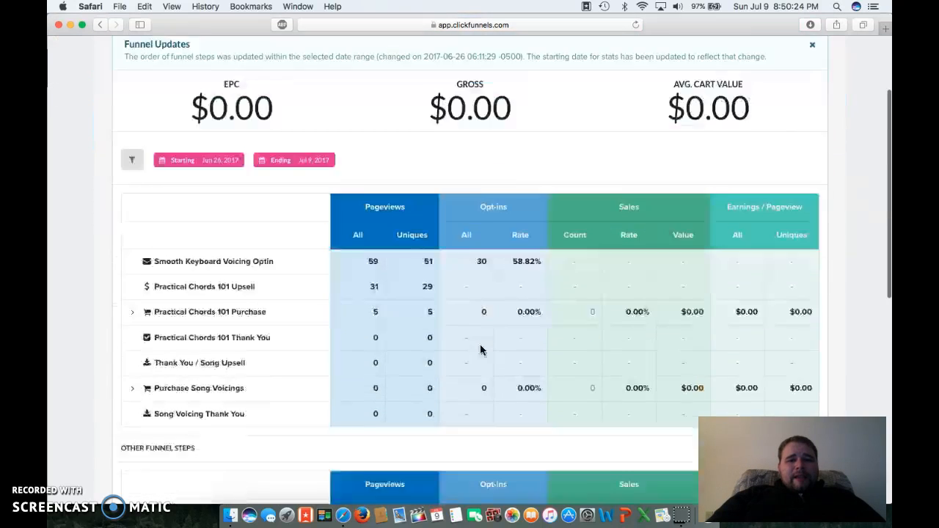
pyautogui.scroll(-4, 480, 350)
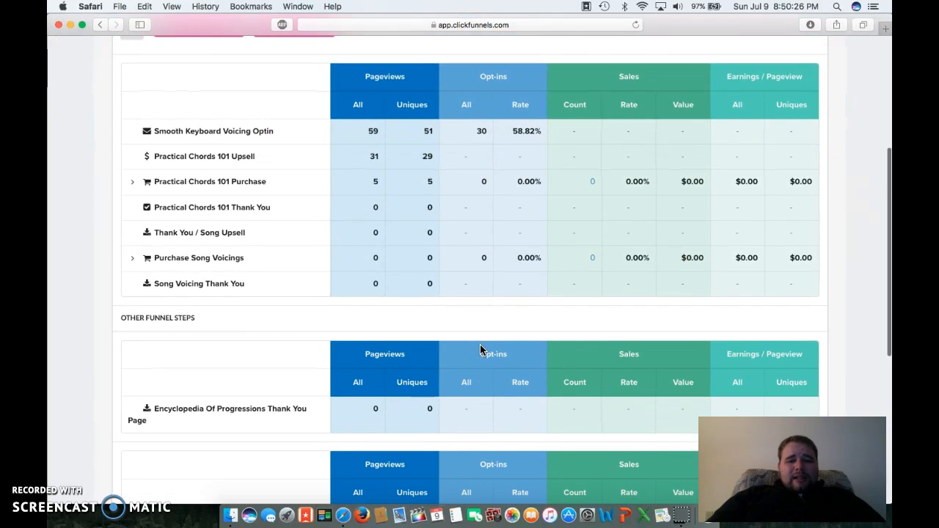
pyautogui.scroll(-3, 480, 350)
pyautogui.scroll(4, 480, 350)
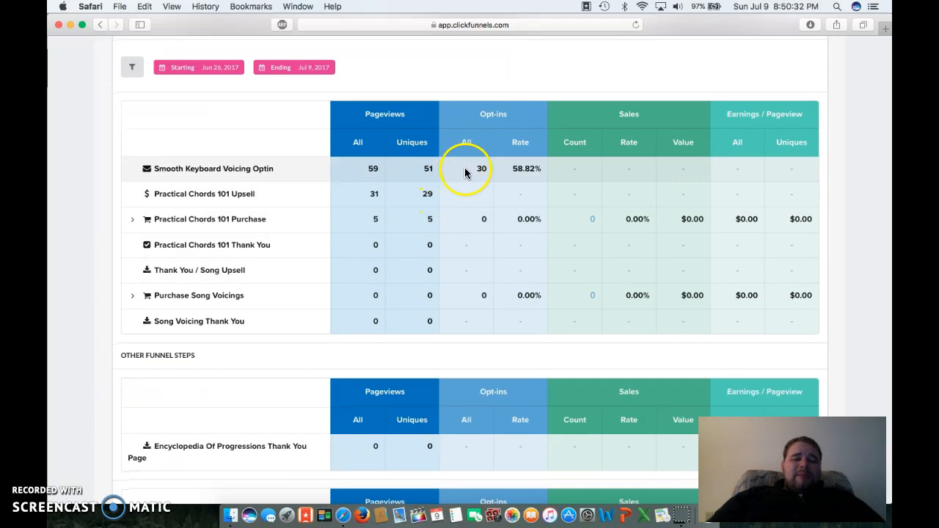
pyautogui.scroll(2, 471, 240)
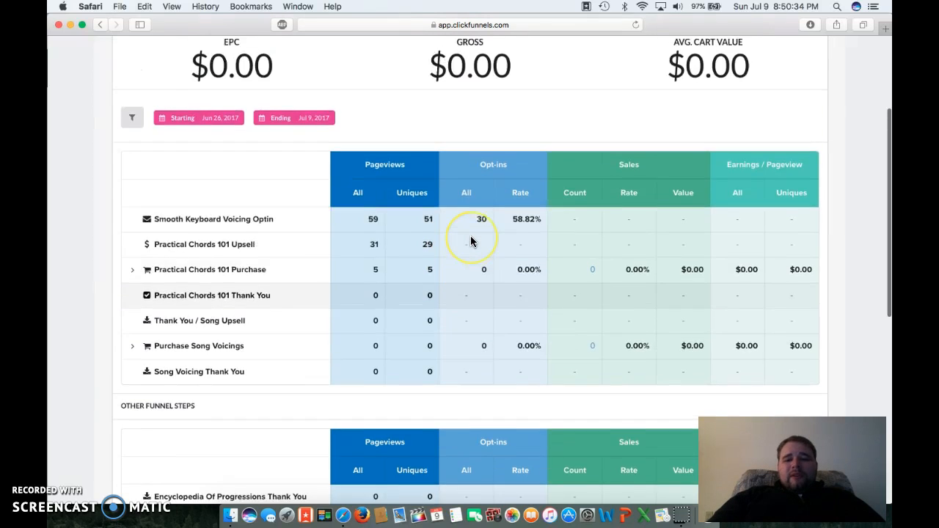
pyautogui.scroll(4, 472, 244)
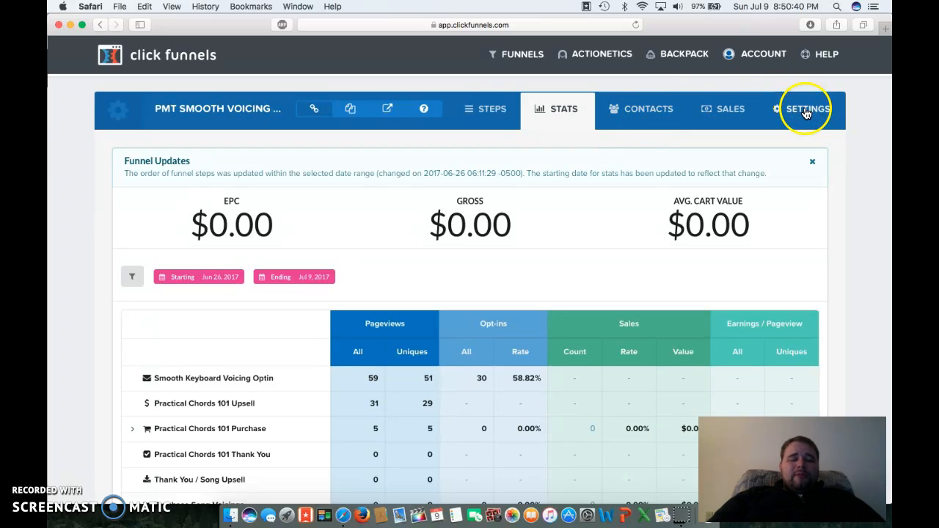
# - Go back to the PMT Smooth Voicing funnel's steps overview and return to the list of all funnels
pyautogui.click(493, 109)
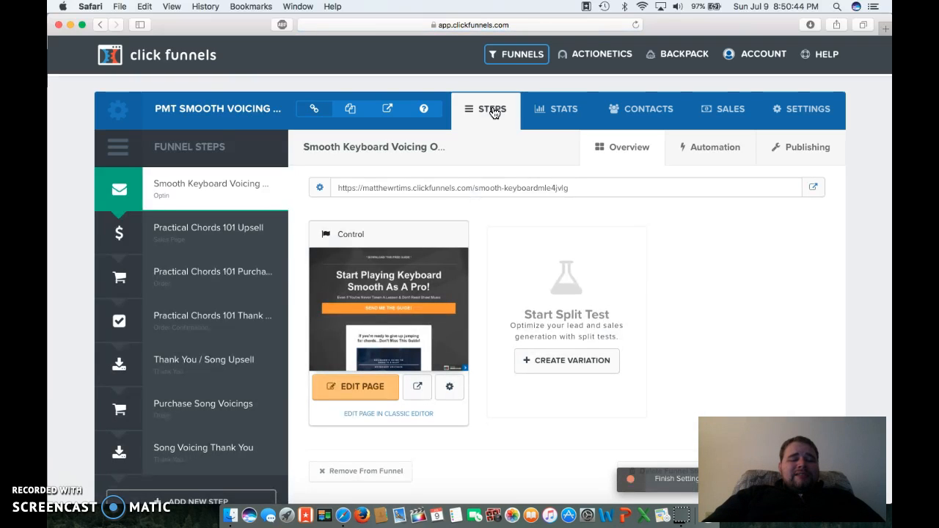
pyautogui.click(515, 53)
pyautogui.click(516, 75)
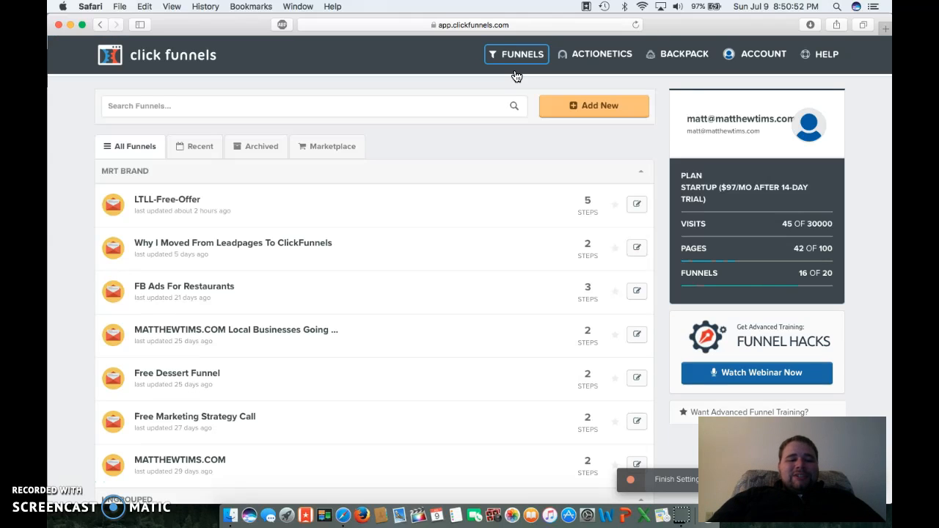
# - Create a new Host Webinar funnel of the Live Webinar type named "live webinar demo"
pyautogui.click(520, 65)
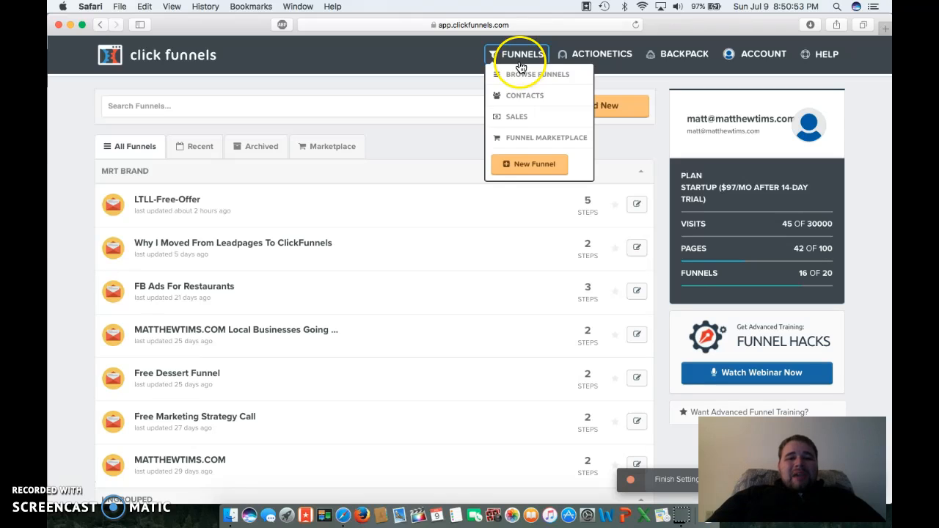
pyautogui.click(534, 164)
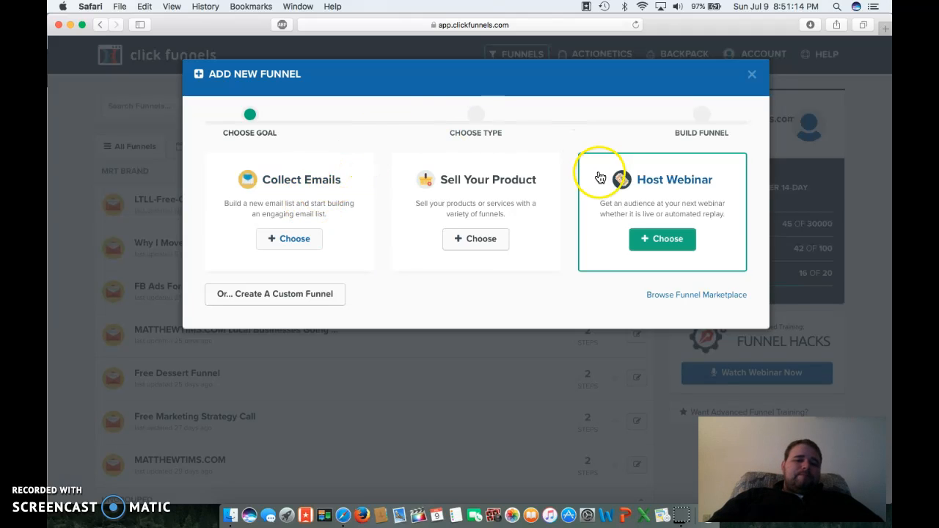
pyautogui.click(667, 240)
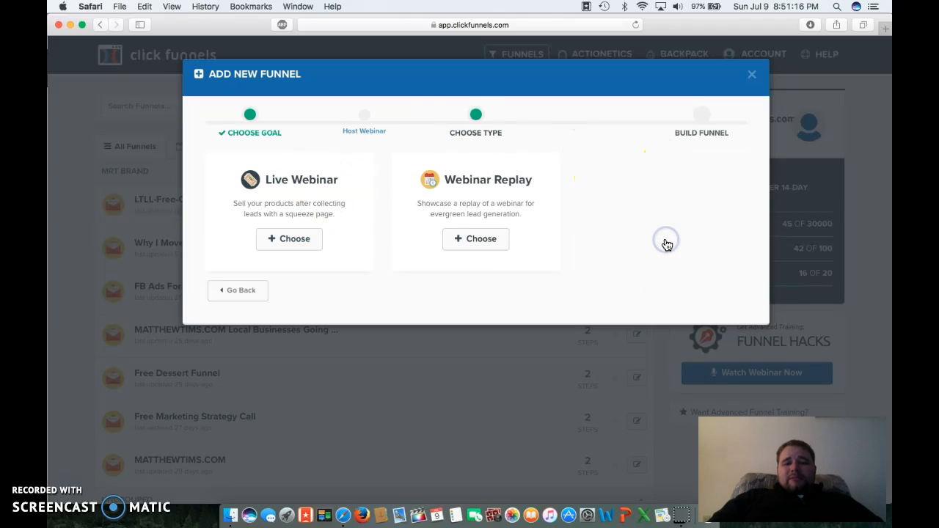
pyautogui.click(300, 242)
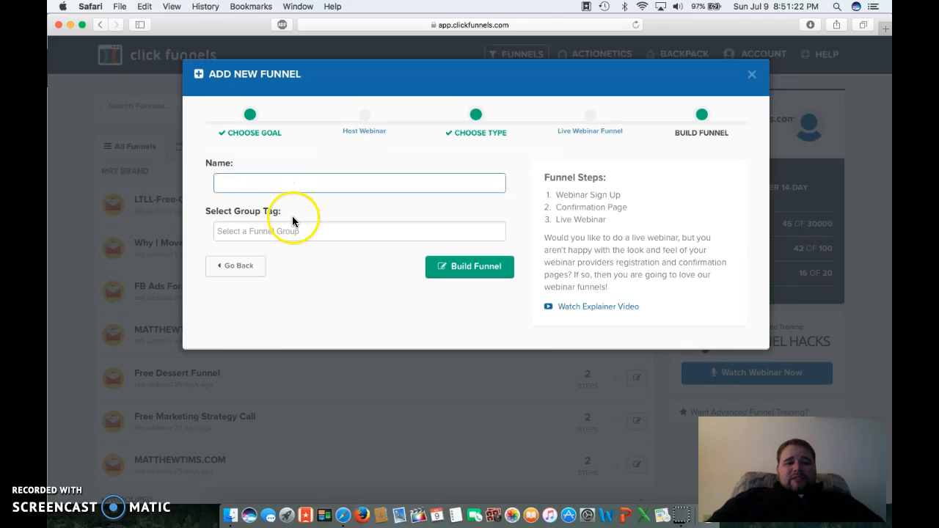
pyautogui.write('live webinar demo')
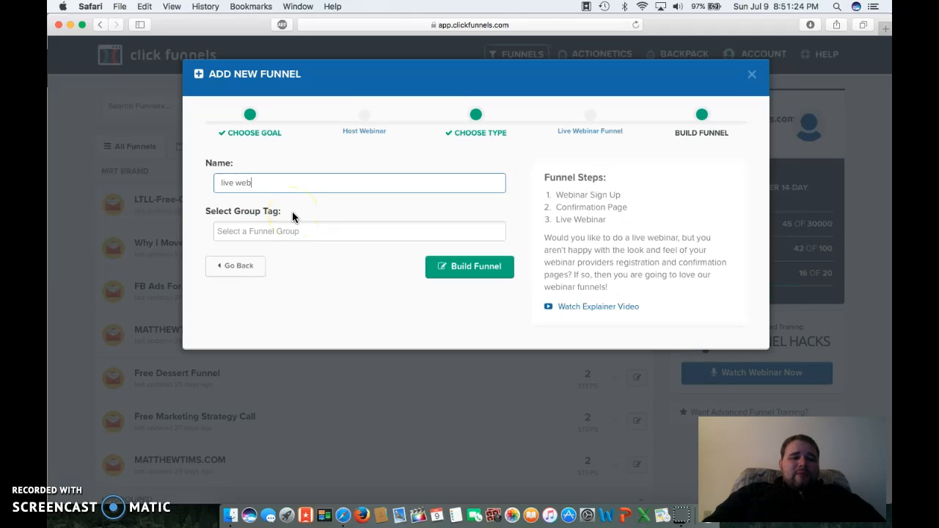
pyautogui.click(457, 267)
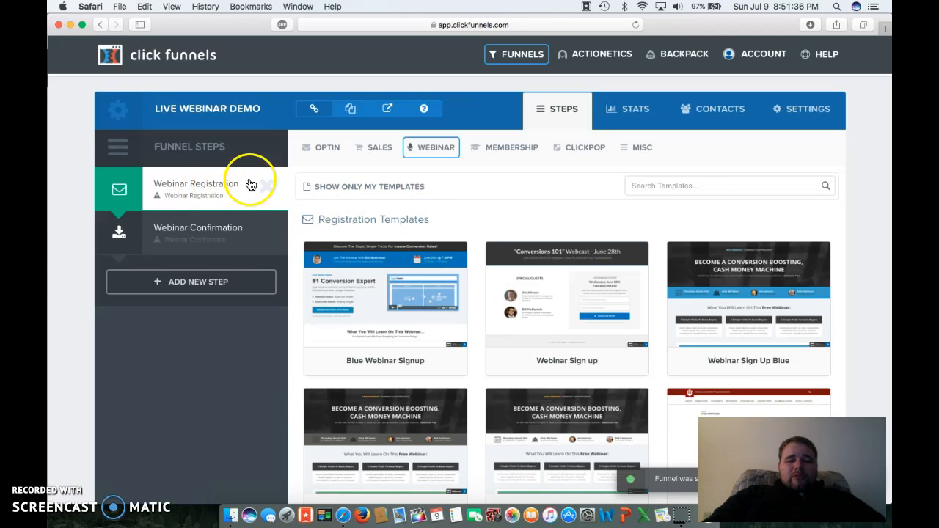
# - Examine the registration templates available for the Webinar Registration step of the live webinar demo funnel
pyautogui.scroll(-3, 373, 294)
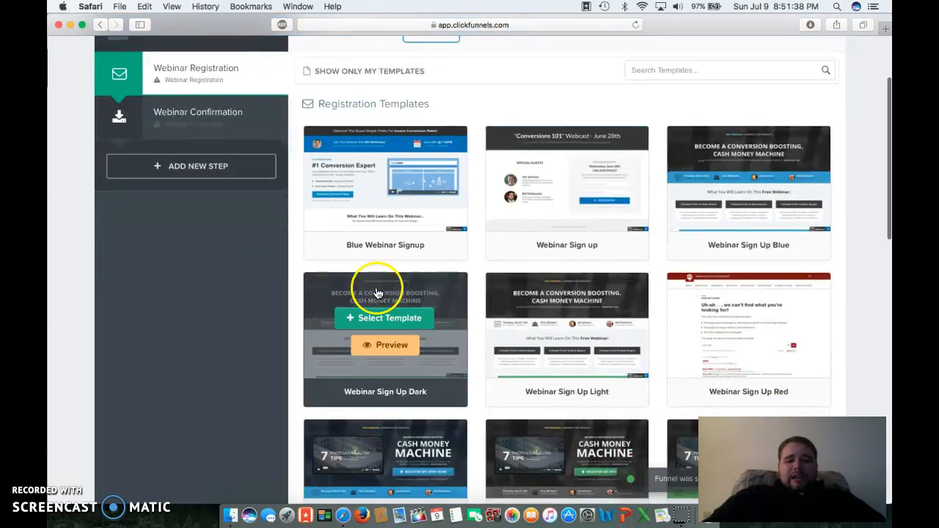
pyautogui.scroll(-3, 375, 292)
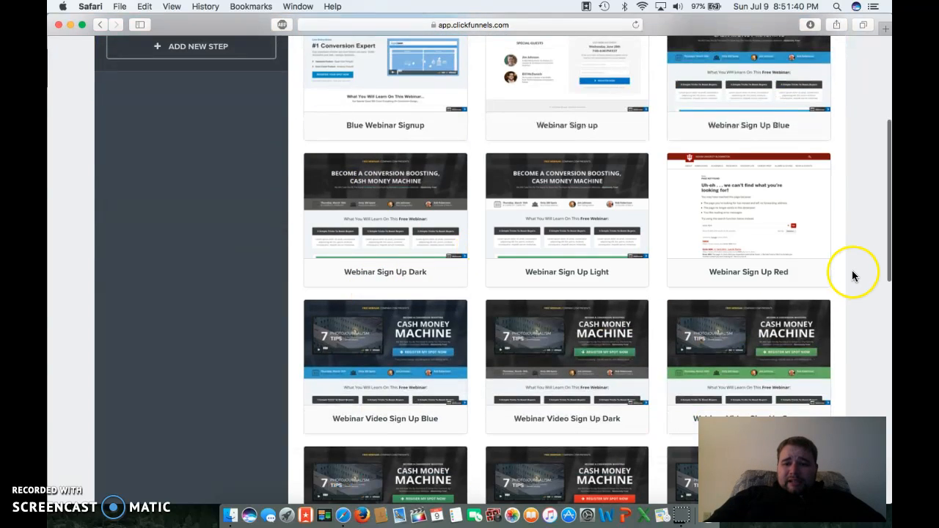
pyautogui.scroll(-10, 853, 272)
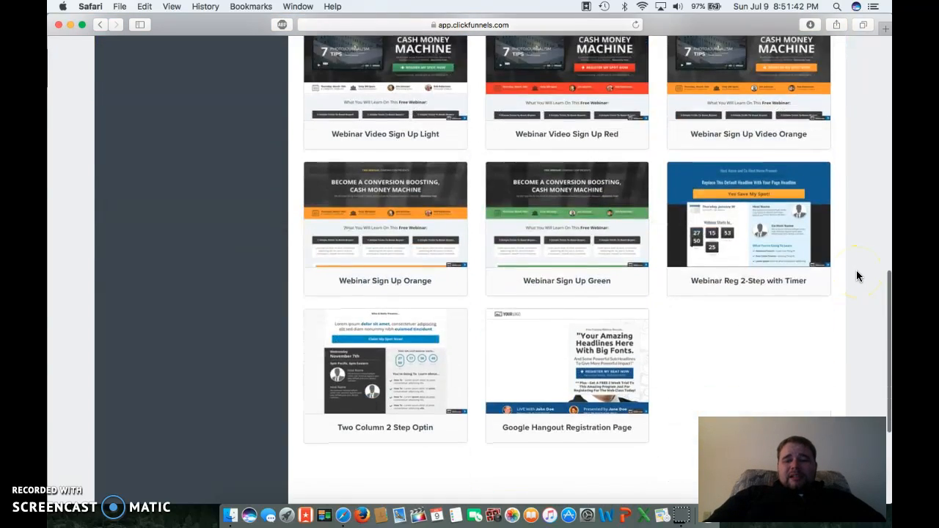
pyautogui.scroll(-2, 859, 275)
pyautogui.scroll(-3, 859, 276)
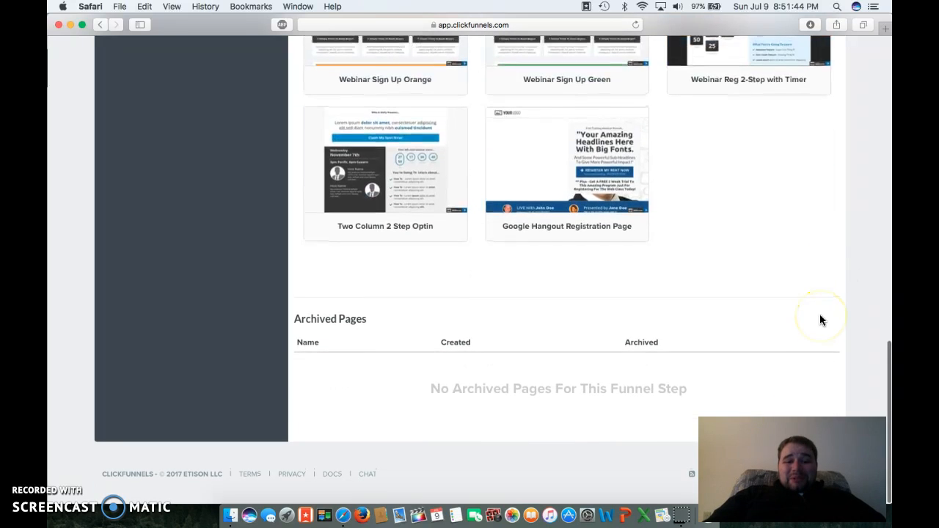
pyautogui.moveTo(606, 171)
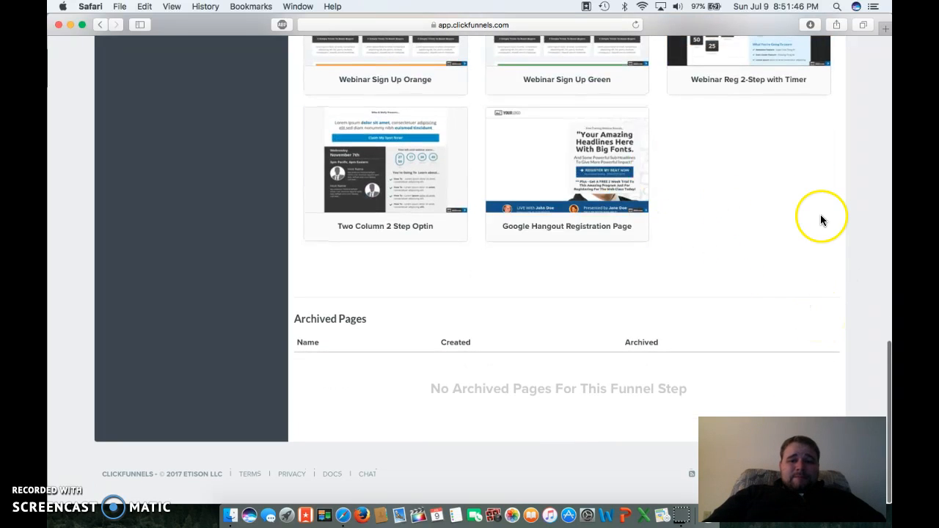
pyautogui.scroll(3, 821, 214)
pyautogui.moveTo(605, 293)
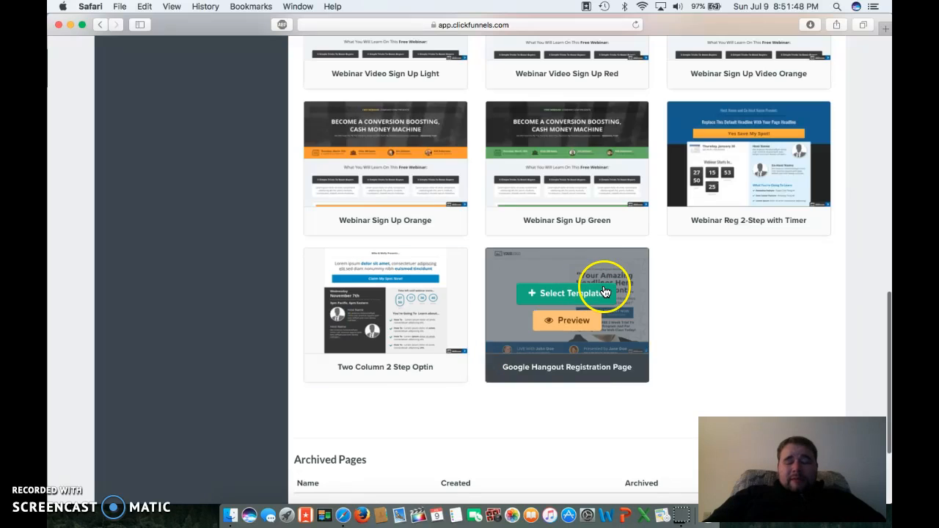
pyautogui.scroll(3, 604, 292)
pyautogui.scroll(1, 651, 248)
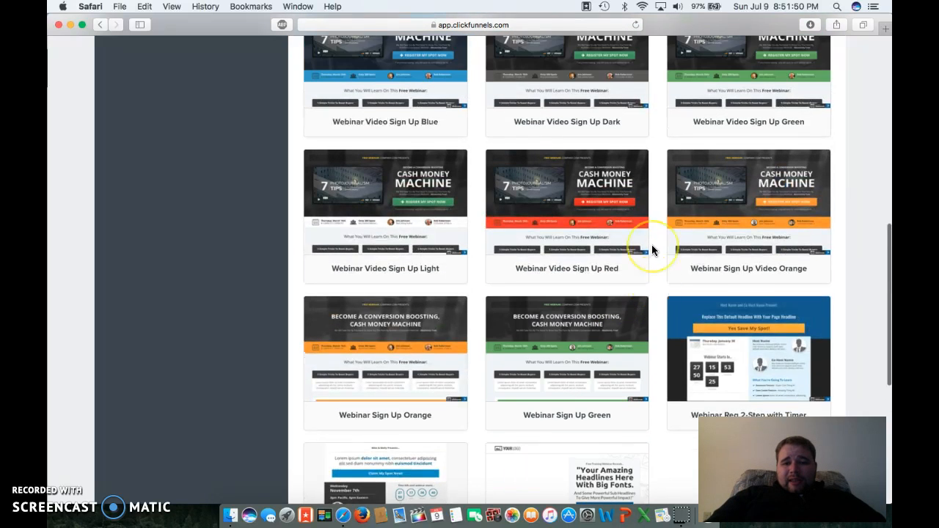
pyautogui.scroll(6, 651, 250)
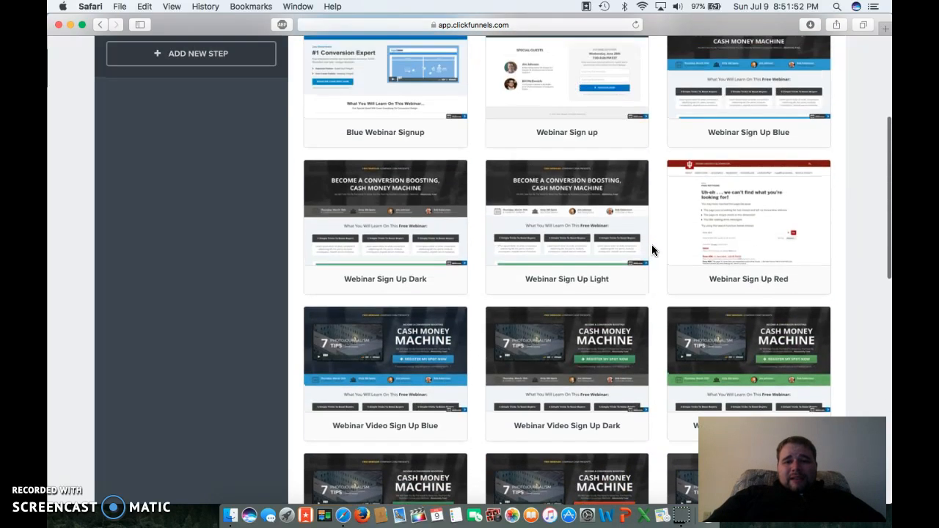
pyautogui.scroll(3, 652, 251)
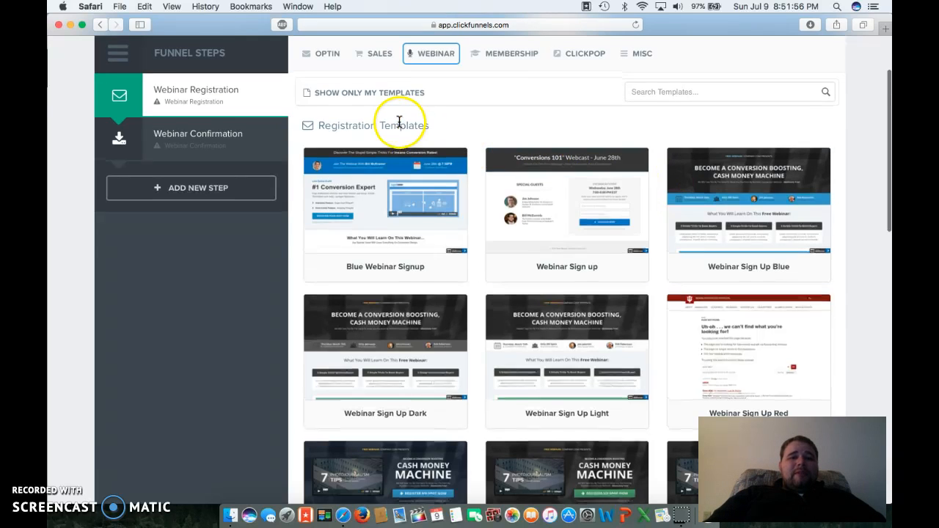
# - Show the Email Optin templates for the Webinar Registration step and look through the whole collection
pyautogui.scroll(1, 399, 120)
pyautogui.click(330, 93)
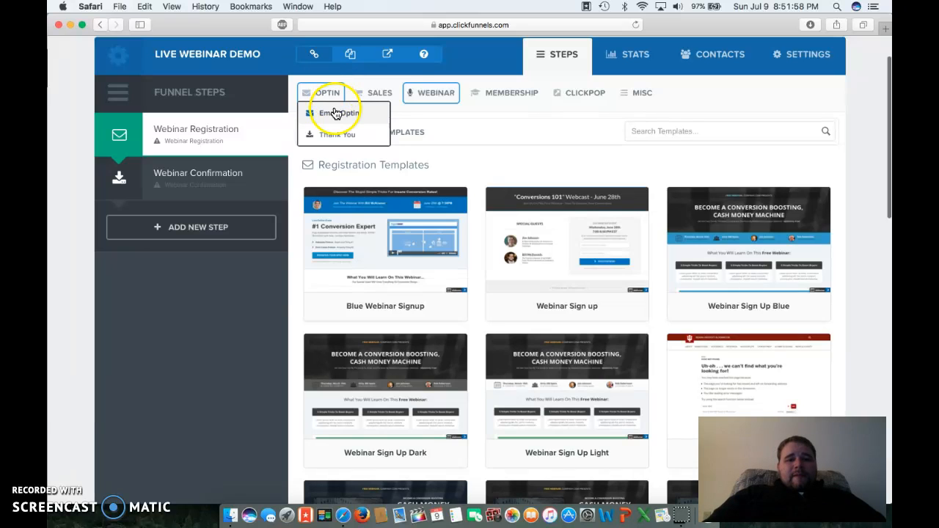
pyautogui.click(335, 113)
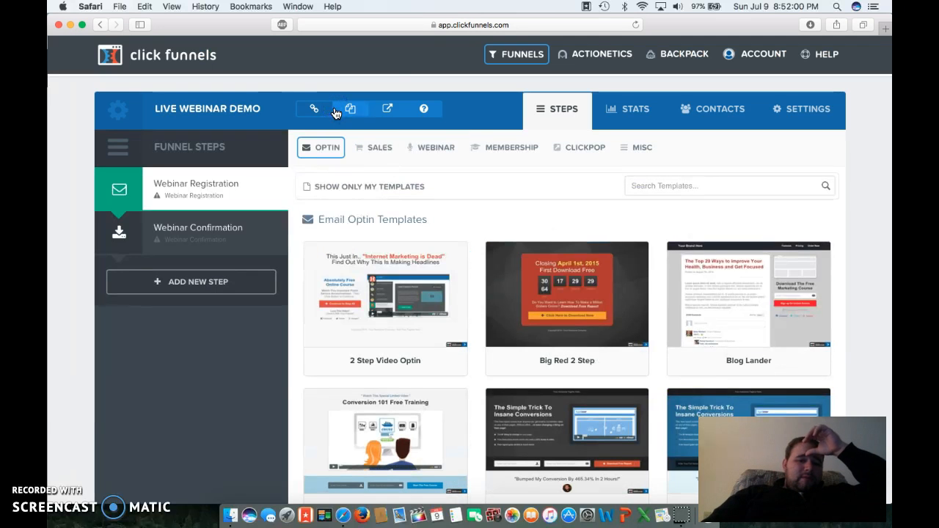
pyautogui.scroll(-4, 678, 249)
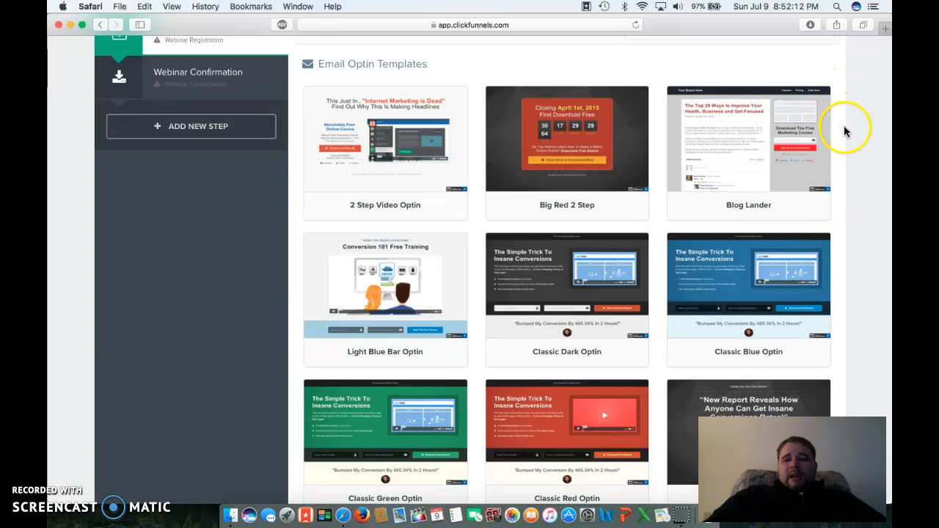
pyautogui.scroll(-2, 844, 131)
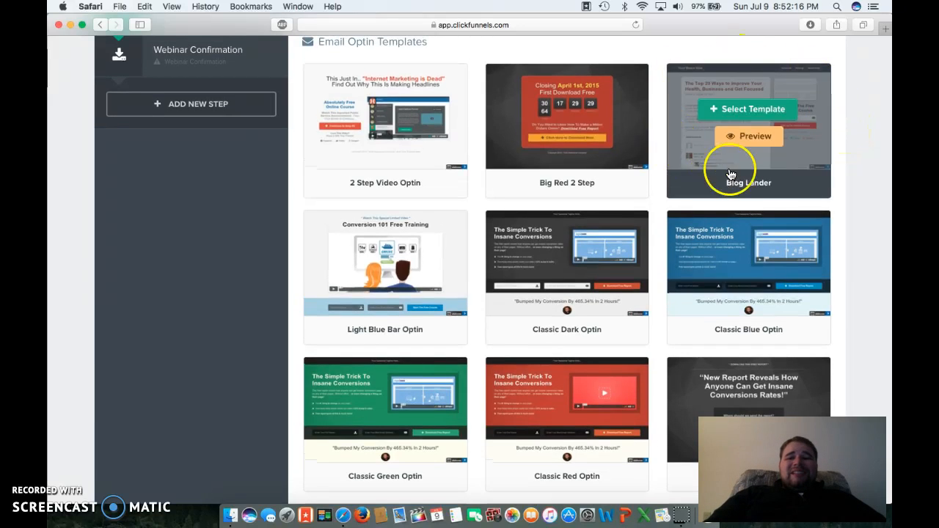
pyautogui.scroll(-8, 867, 194)
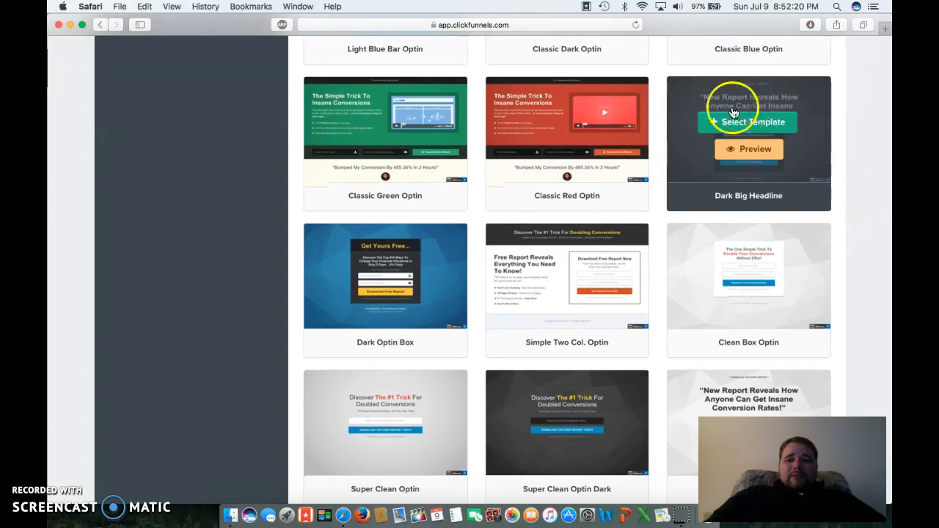
pyautogui.scroll(-3, 842, 278)
pyautogui.scroll(-11, 843, 278)
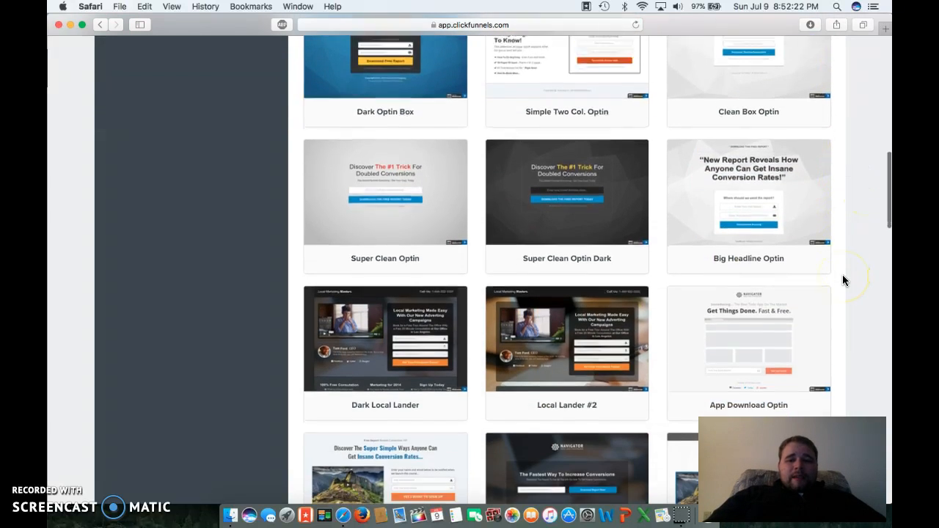
pyautogui.scroll(-7, 842, 279)
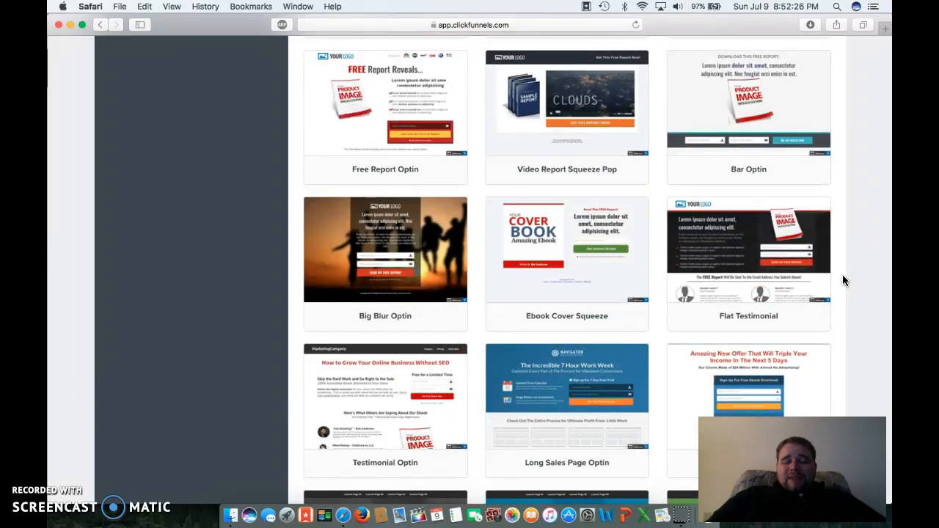
pyautogui.scroll(-9, 843, 280)
pyautogui.scroll(-13, 843, 280)
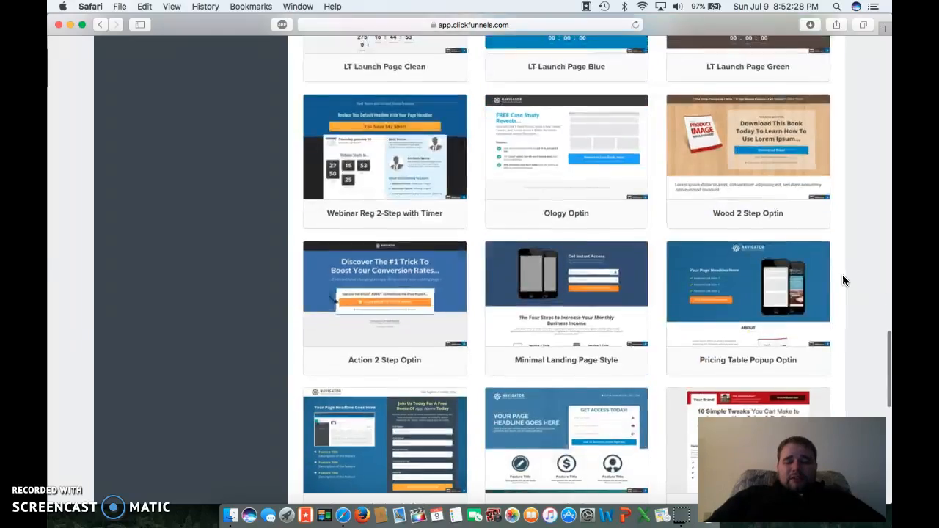
pyautogui.scroll(20, 843, 280)
pyautogui.scroll(17, 842, 274)
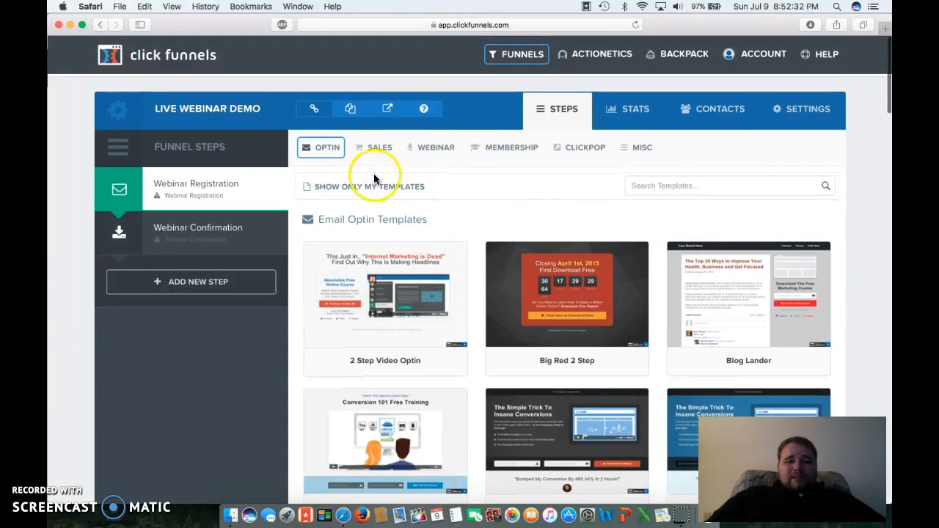
# - Review the page types offered in the Optin, Sales and Webinar template categories
pyautogui.click(325, 147)
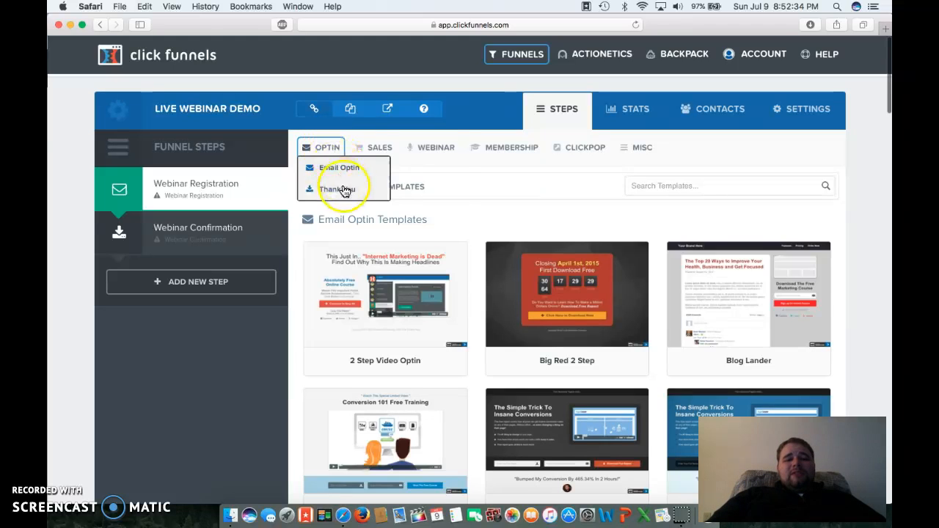
pyautogui.click(374, 146)
pyautogui.click(420, 146)
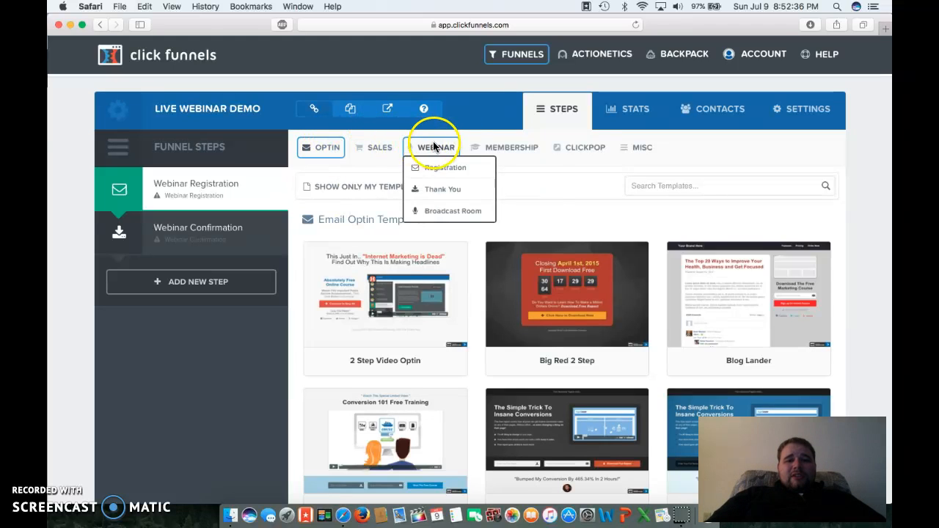
pyautogui.moveTo(376, 147)
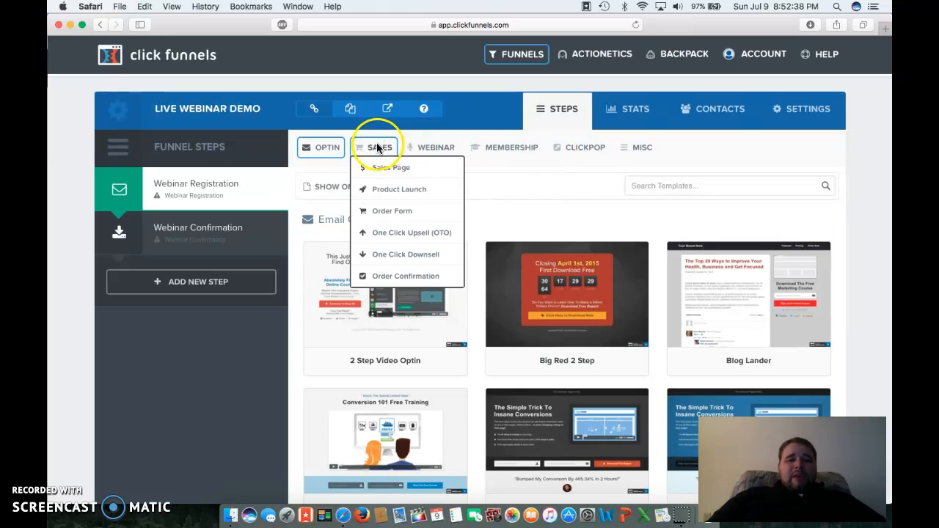
pyautogui.moveTo(336, 152)
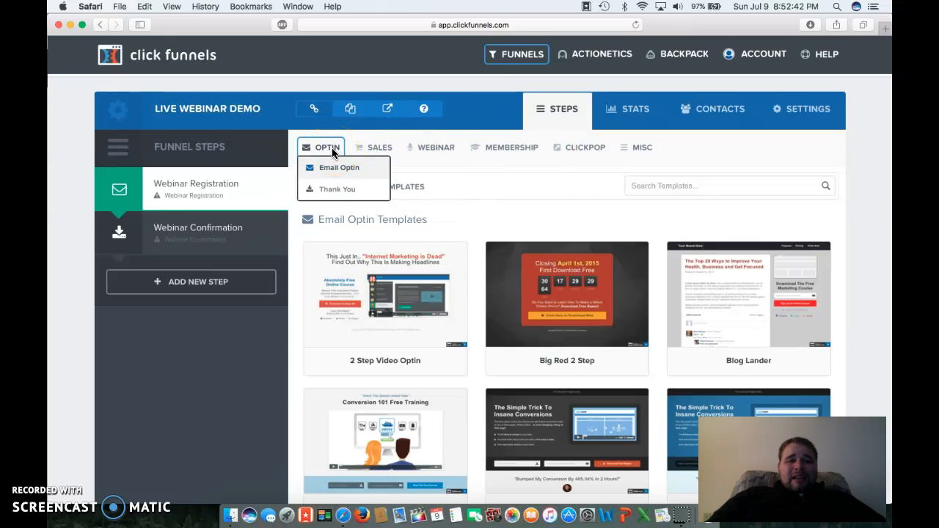
# - Create a new Host Webinar funnel of the Auto Webinar type named "webinar replay demo"
pyautogui.click(524, 57)
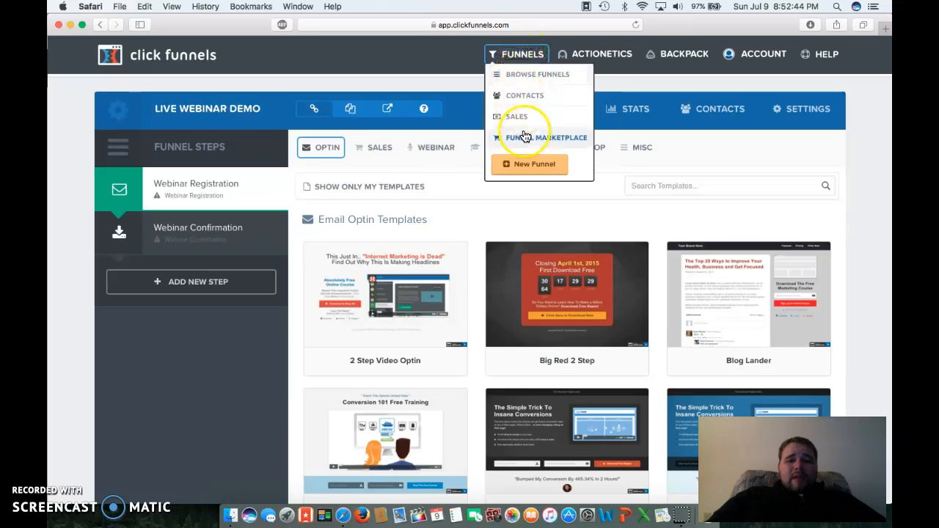
pyautogui.click(535, 166)
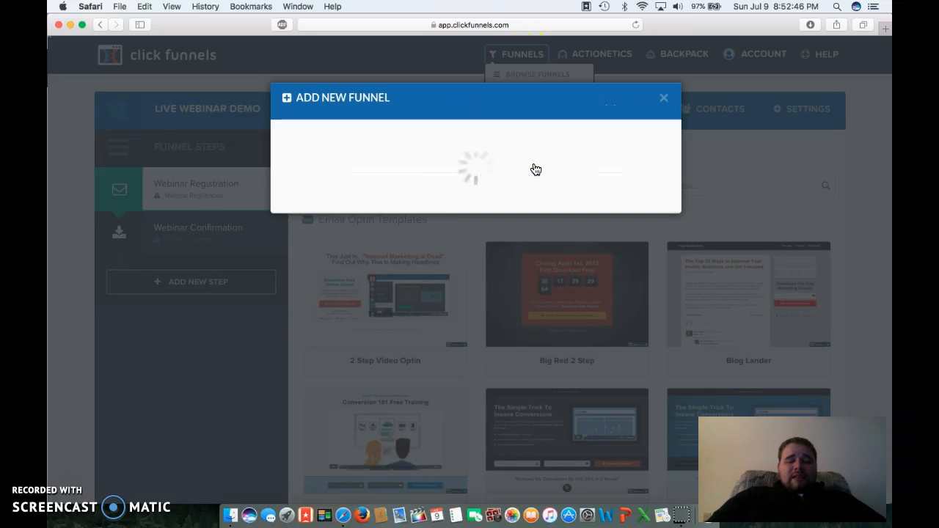
pyautogui.click(648, 233)
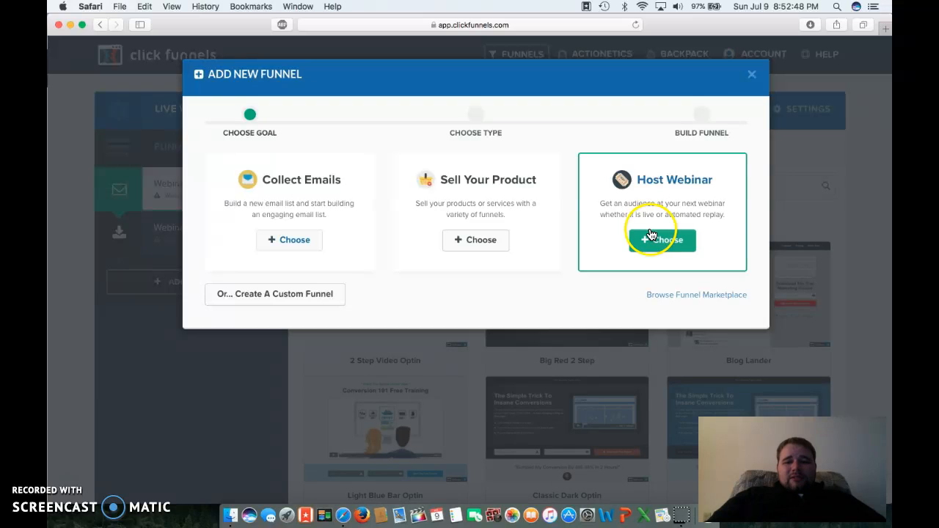
pyautogui.click(481, 252)
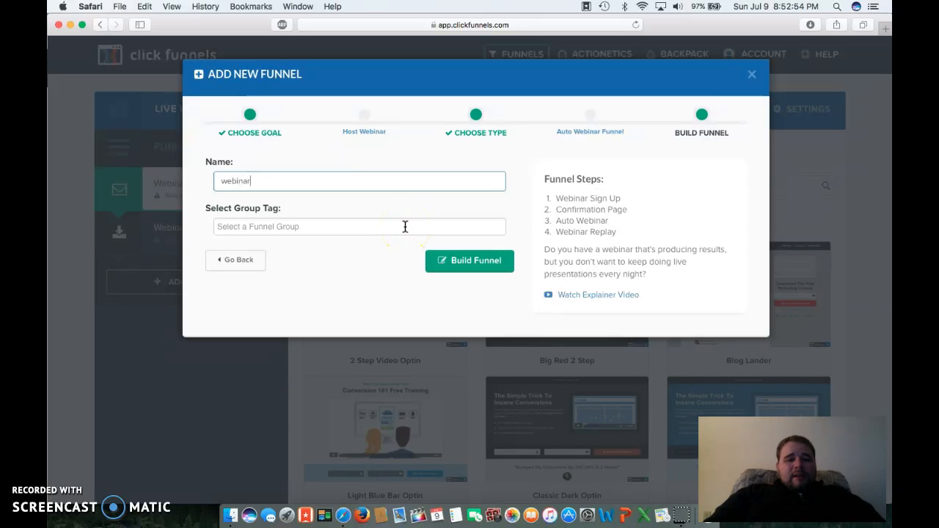
pyautogui.click(467, 266)
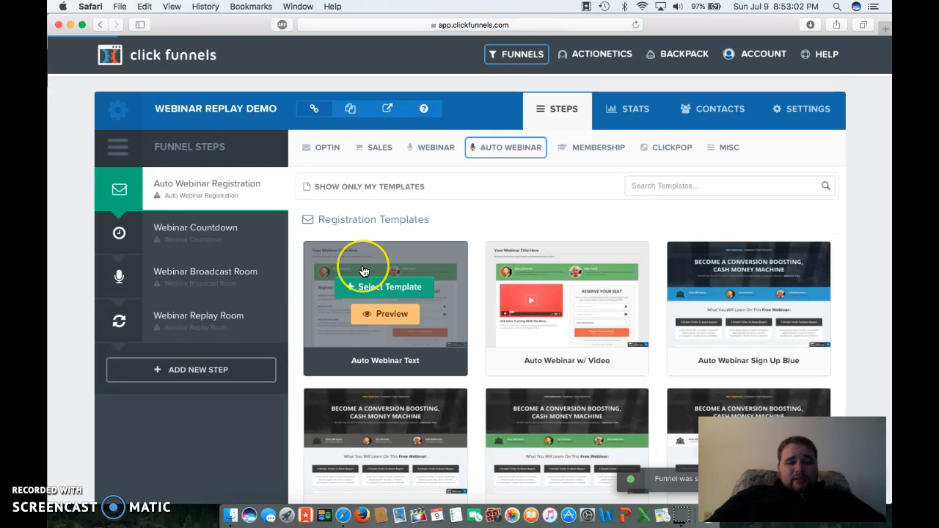
# - Look through the registration templates for the Auto Webinar Registration step
pyautogui.scroll(-3, 364, 272)
pyautogui.scroll(2, 364, 271)
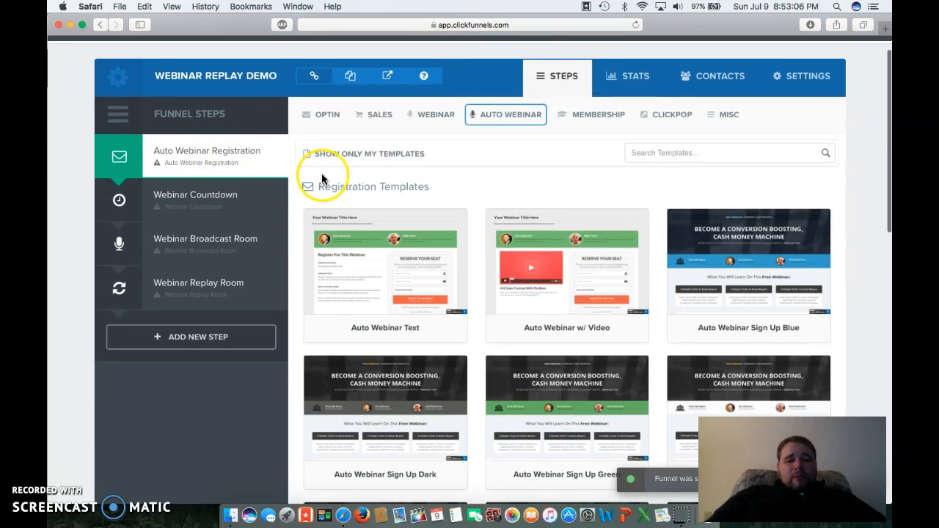
pyautogui.scroll(-2, 323, 172)
pyautogui.scroll(1, 381, 180)
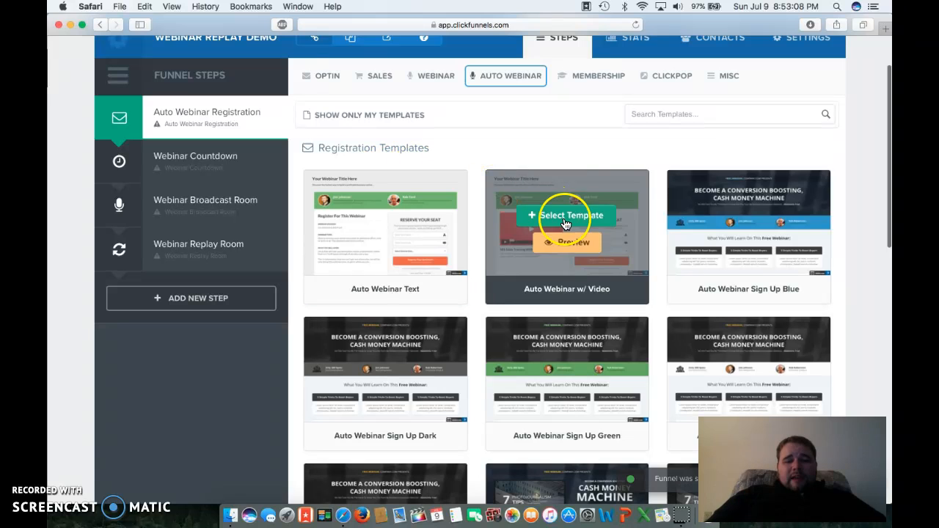
pyautogui.scroll(-5, 615, 389)
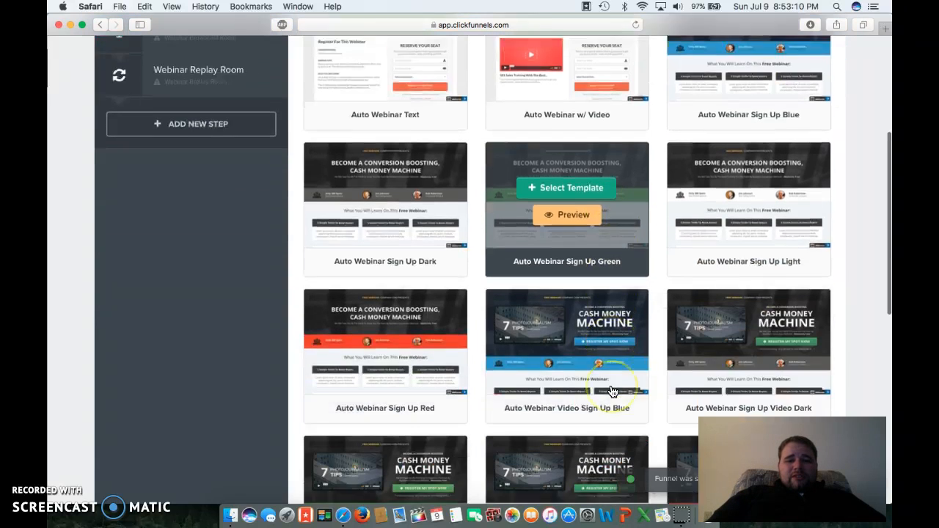
pyautogui.scroll(-5, 660, 350)
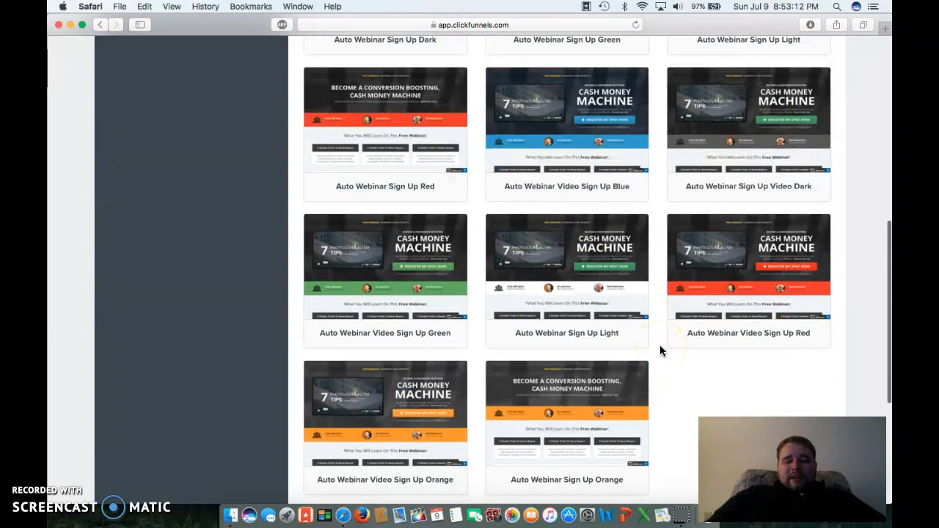
pyautogui.scroll(10, 660, 350)
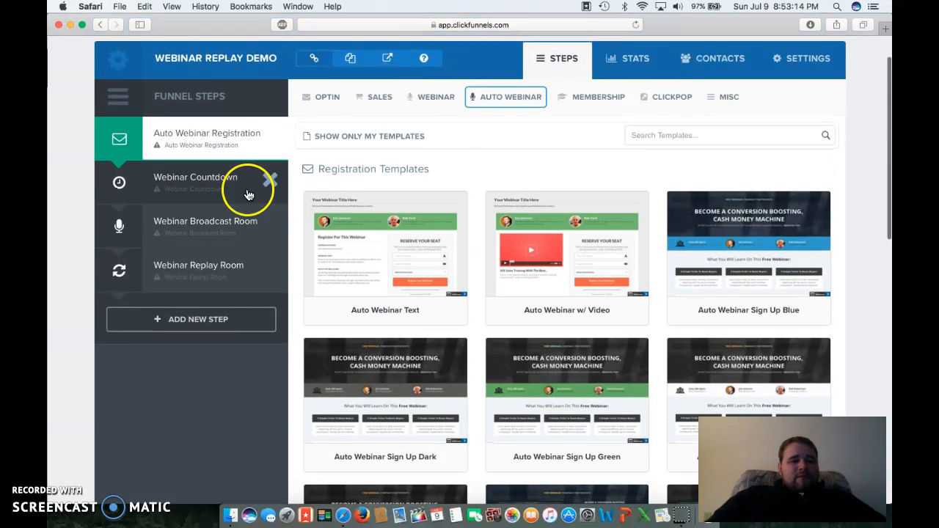
# - Go through the templates of the Webinar Countdown, Webinar Broadcast Room and Webinar Replay Room steps
pyautogui.click(183, 177)
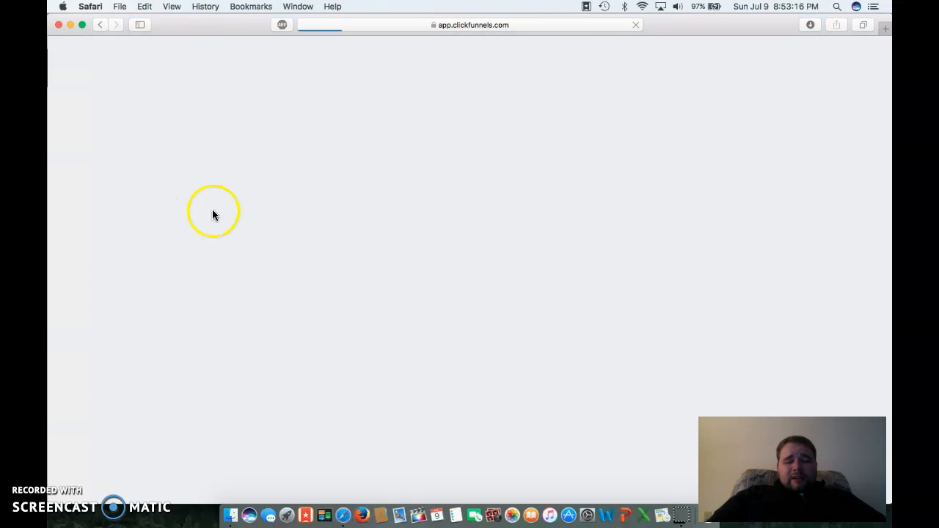
pyautogui.moveTo(373, 273)
pyautogui.scroll(-3, 375, 276)
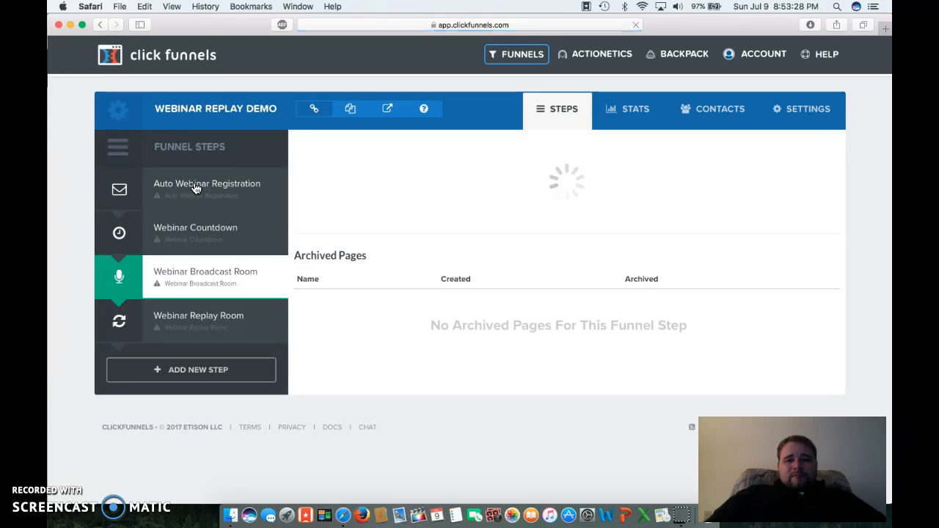
pyautogui.scroll(-3, 325, 212)
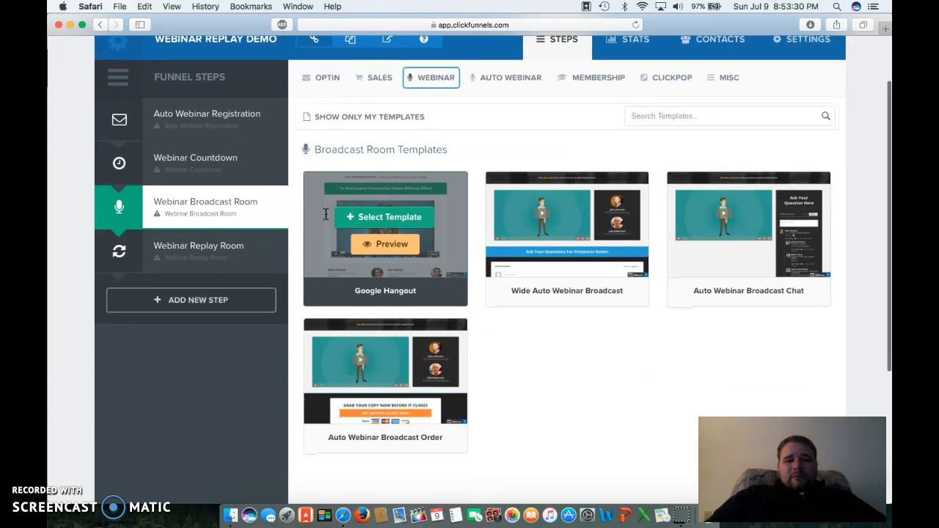
pyautogui.click(196, 249)
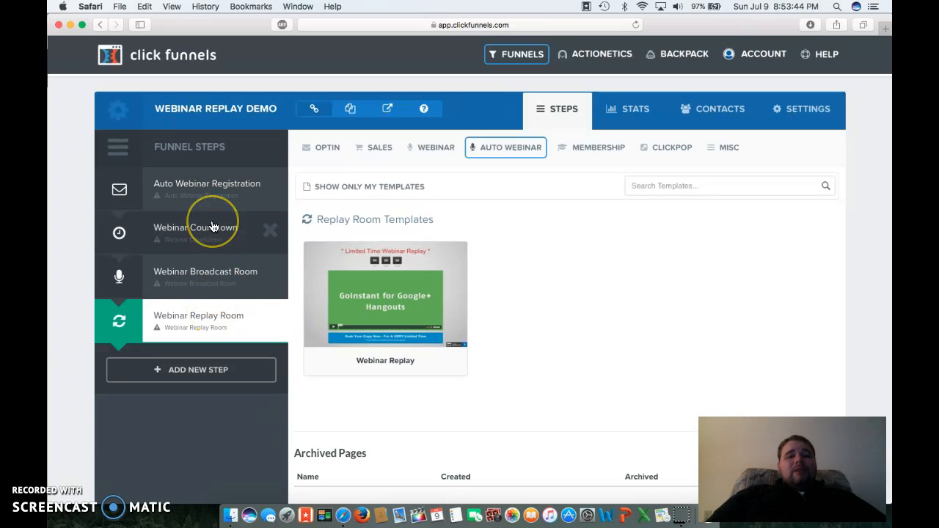
# - Review the page types offered in the Webinar and Membership template categories for the replay room step
pyautogui.moveTo(434, 148)
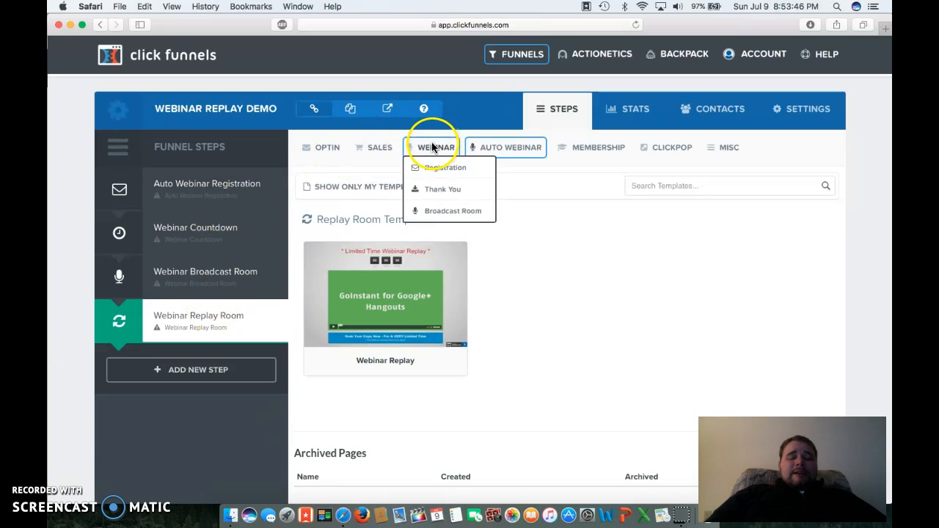
pyautogui.moveTo(587, 147)
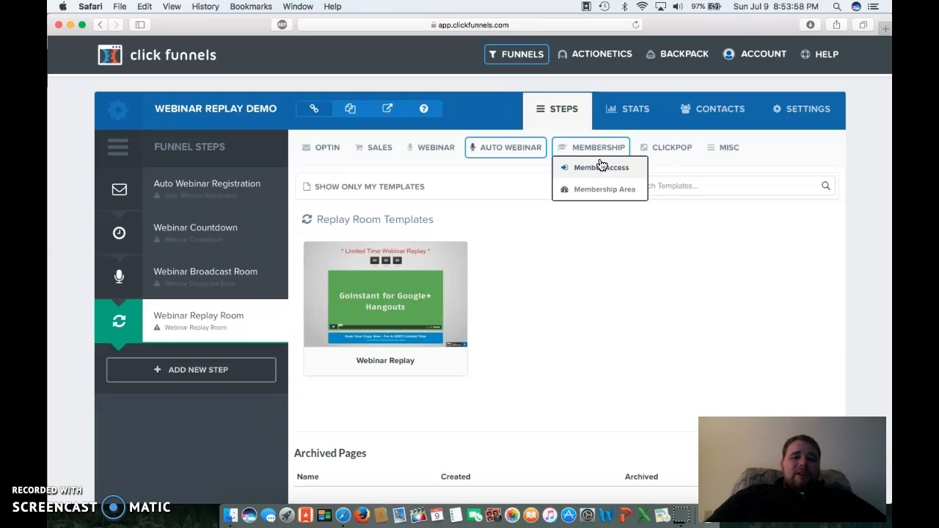
pyautogui.click(547, 81)
pyautogui.click(562, 224)
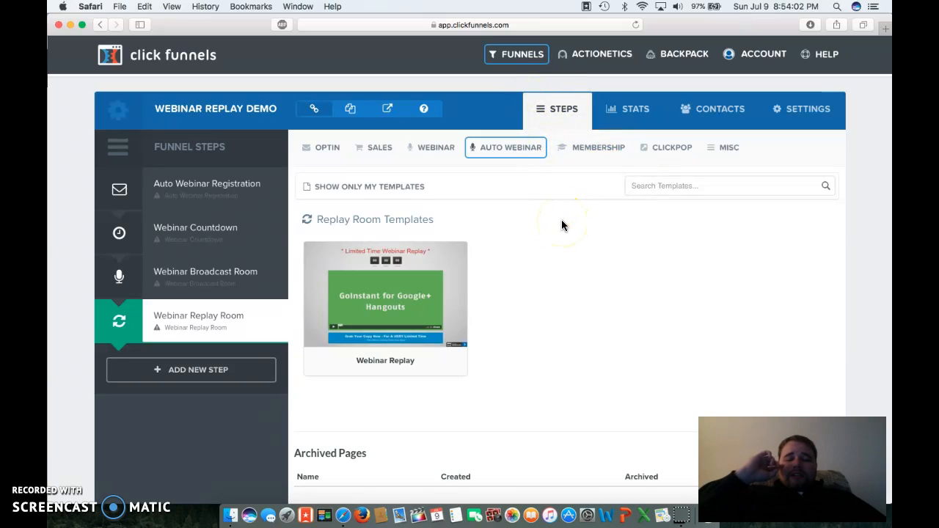